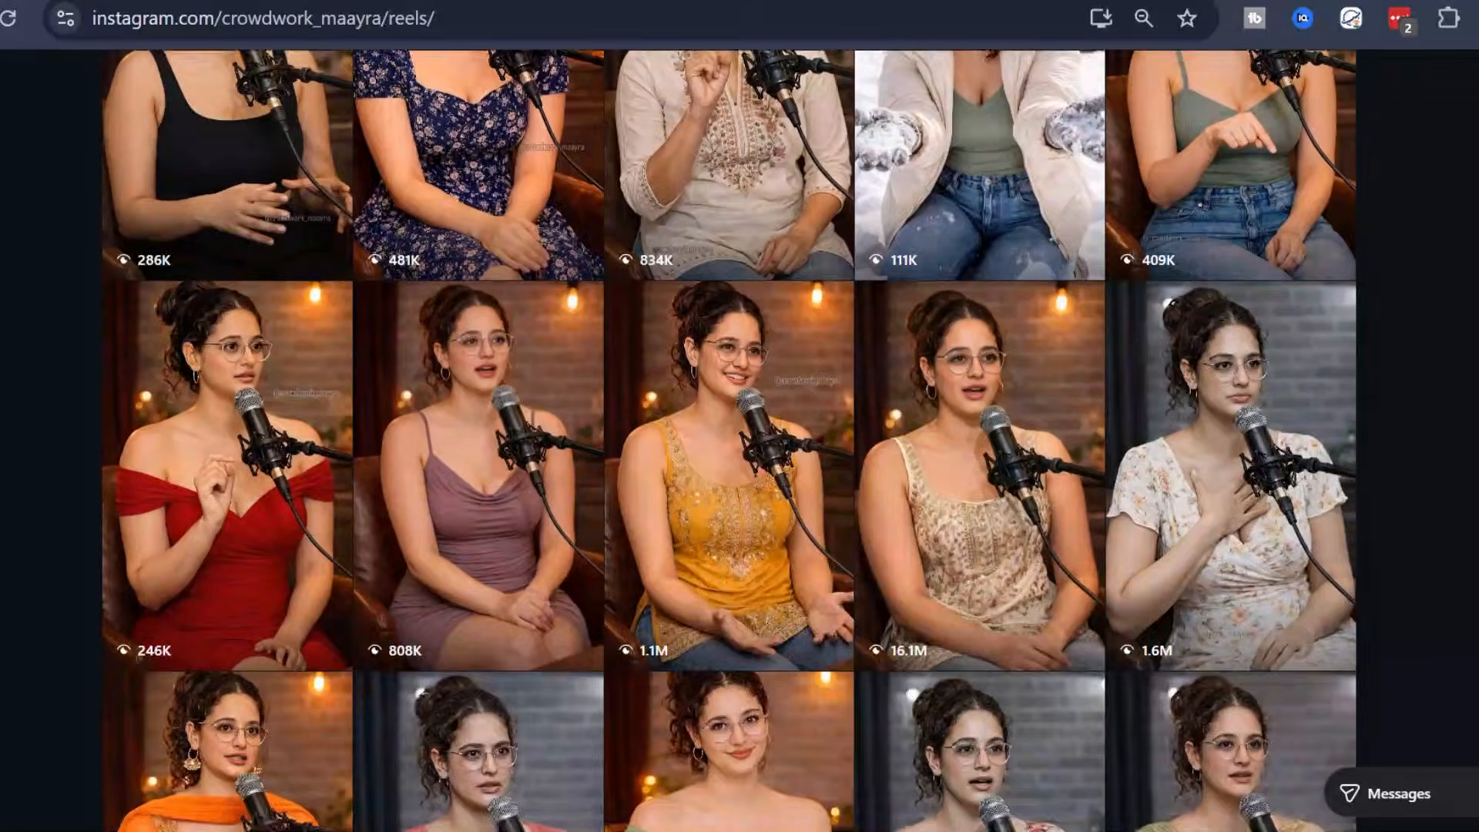
- Browse the Instagram profile's reels to examine the podcast and stand-up video styles and their view counts
scroll(728, 439, down, 10)
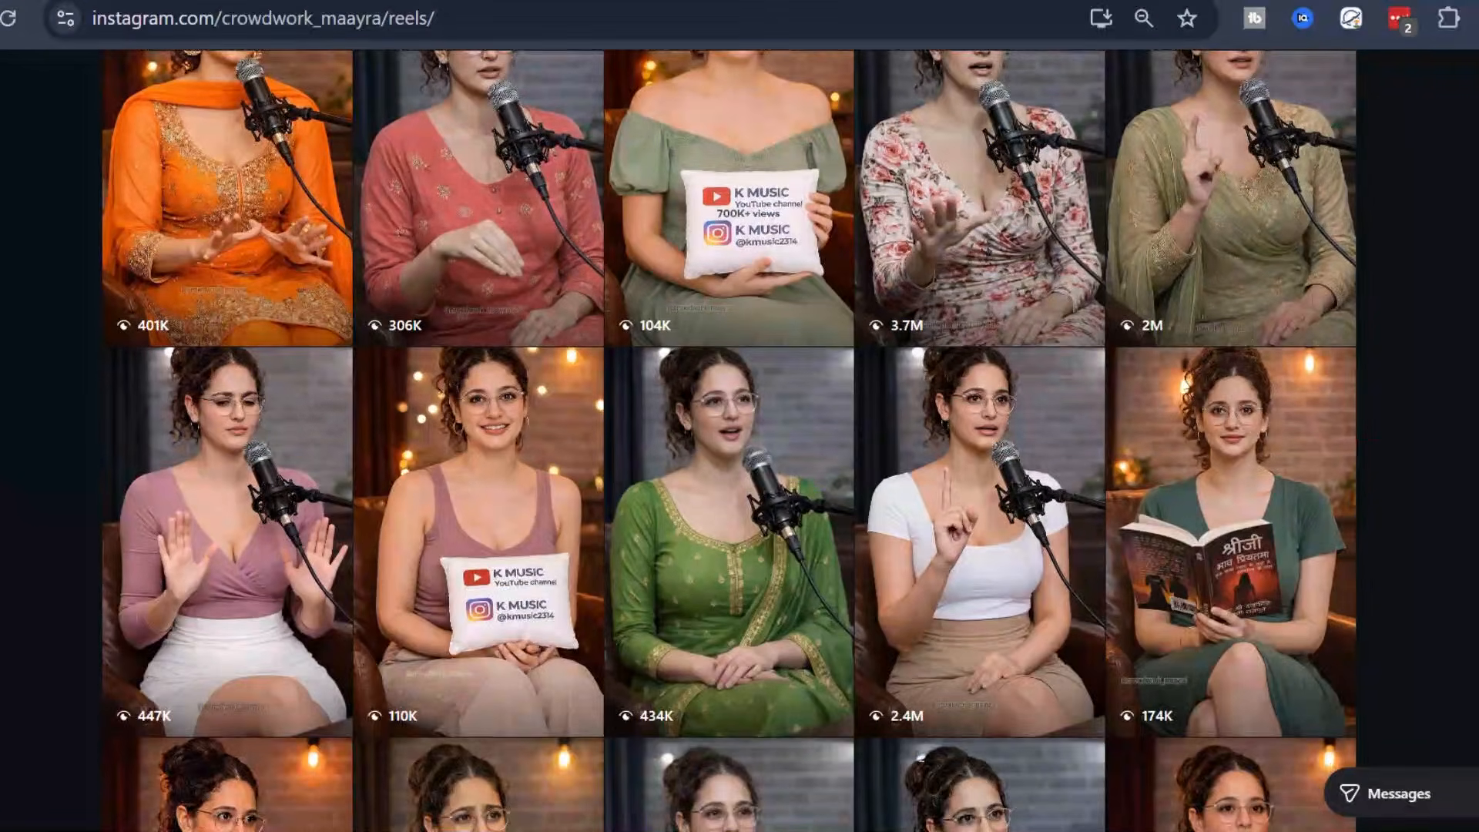
scroll(729, 439, down, 20)
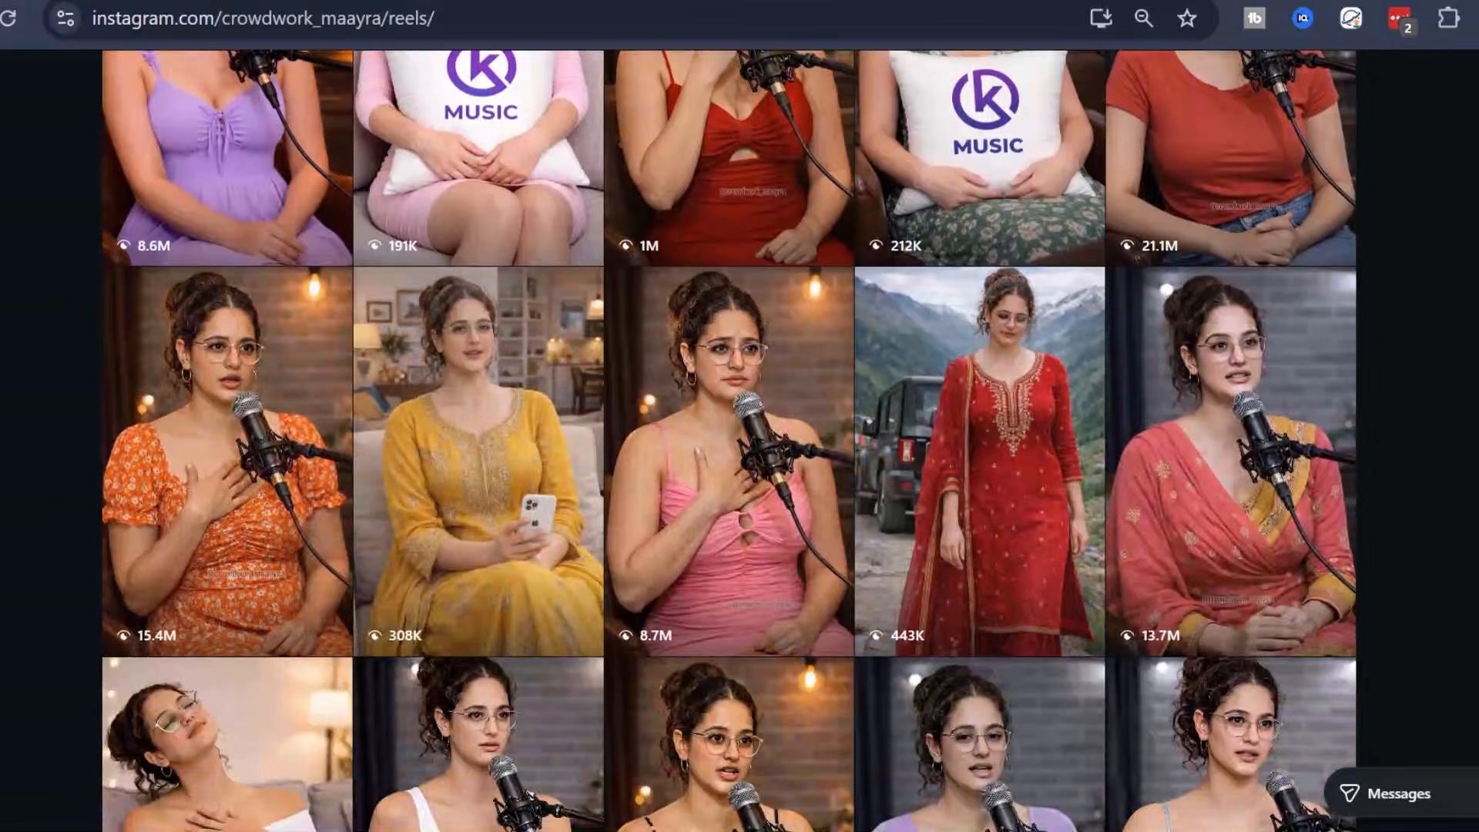
scroll(728, 439, down, 17)
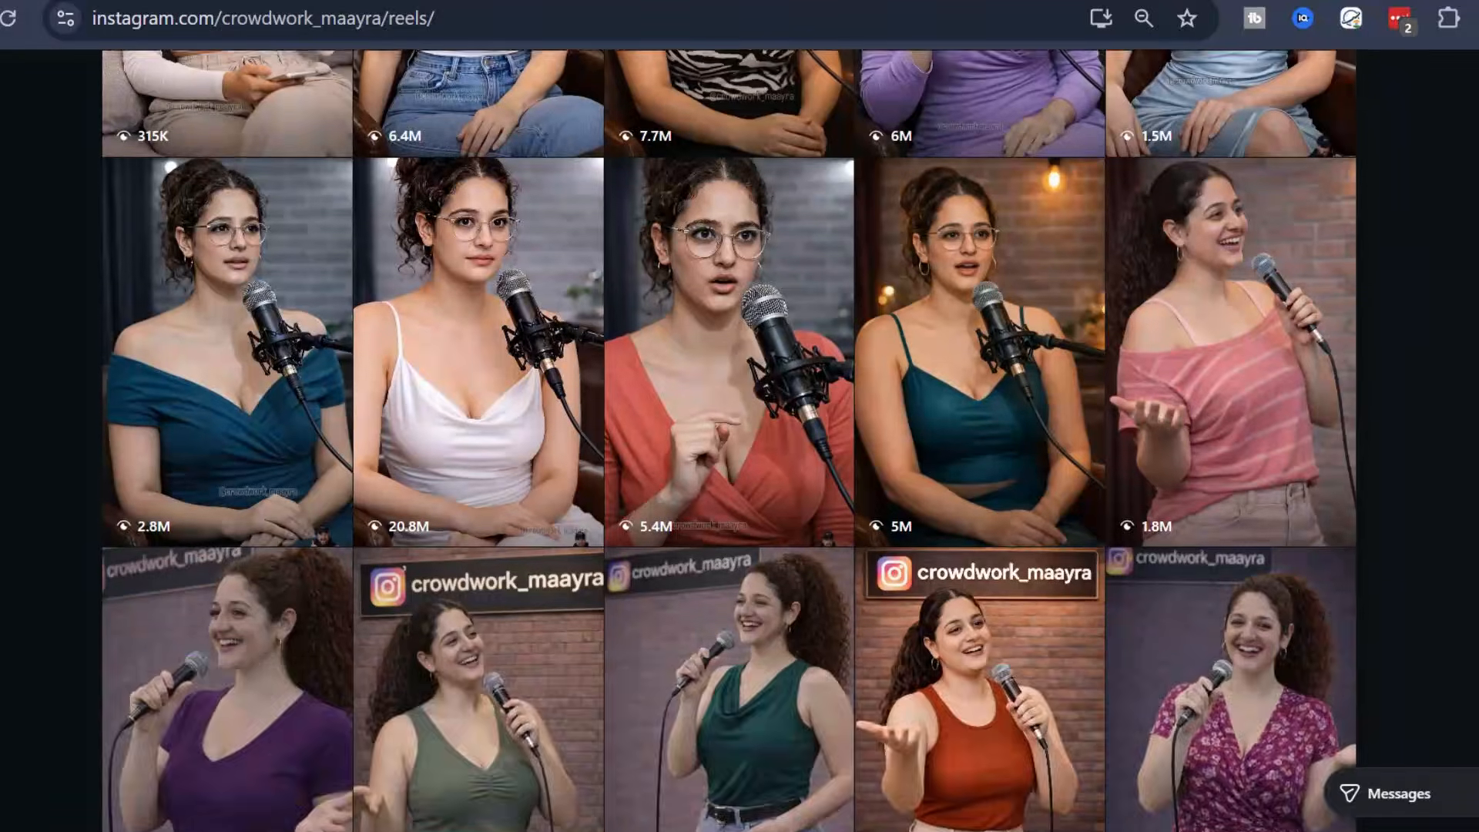
scroll(729, 439, down, 5)
scroll(729, 439, up, 20)
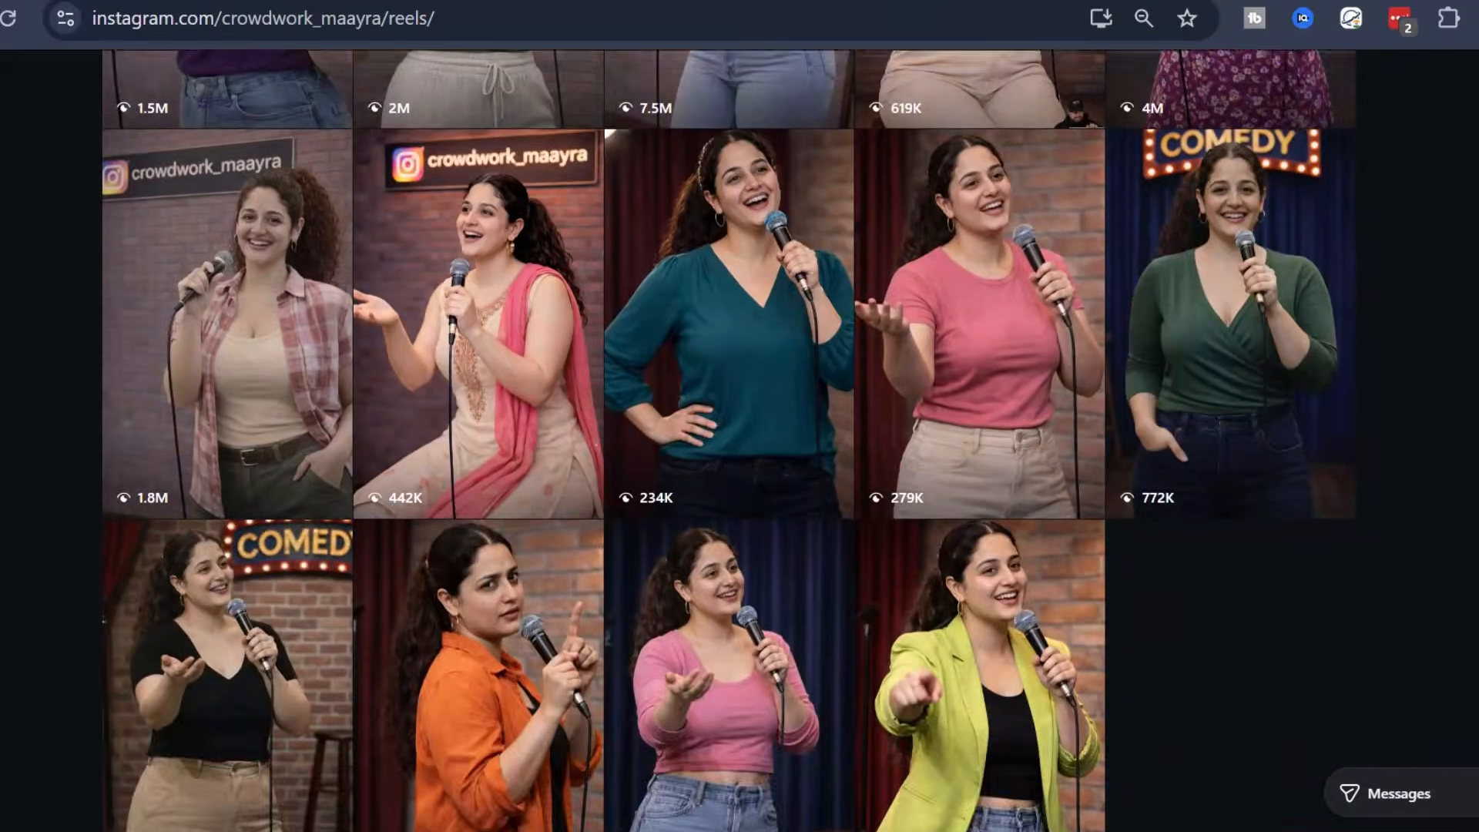
scroll(729, 439, up, 20)
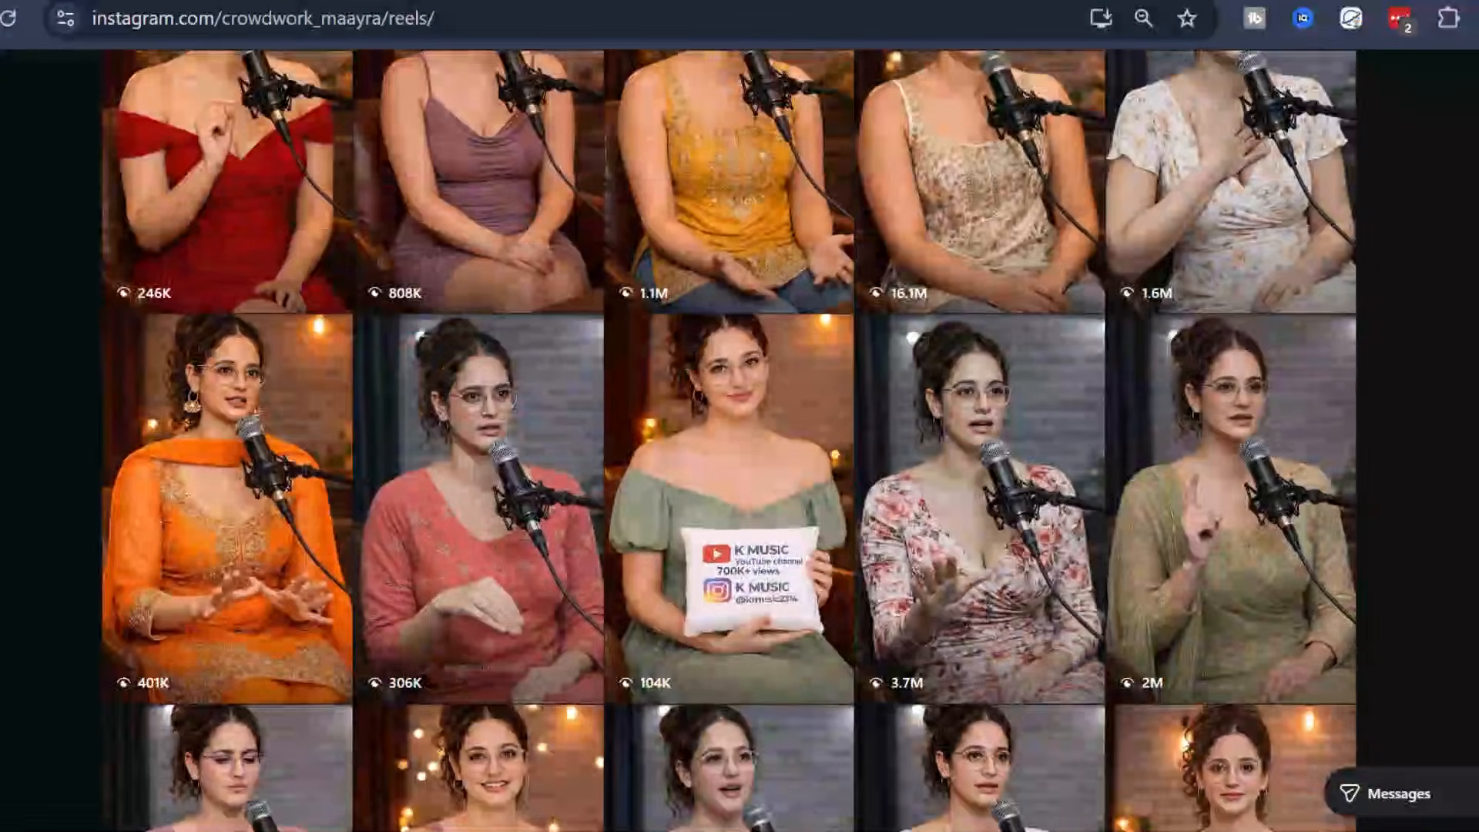
scroll(1475, 477, up, 4)
scroll(1475, 478, down, 4)
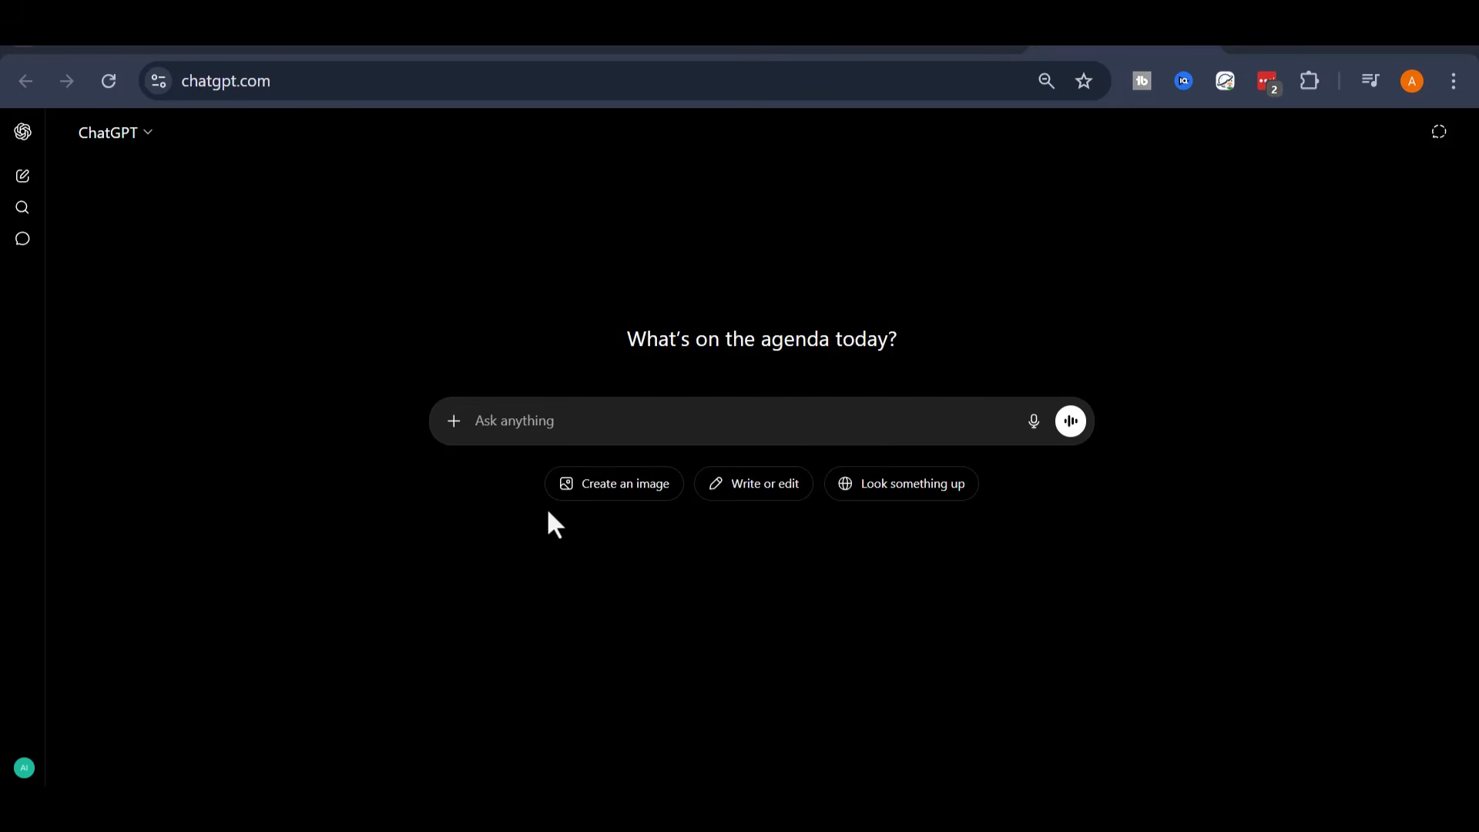
- In ChatGPT's image creation mode, paste the prompt for a vertical 9:16 cinematic medium close-up of a 25-year-old Indian girl in a cozy podcast studio
click(619, 487)
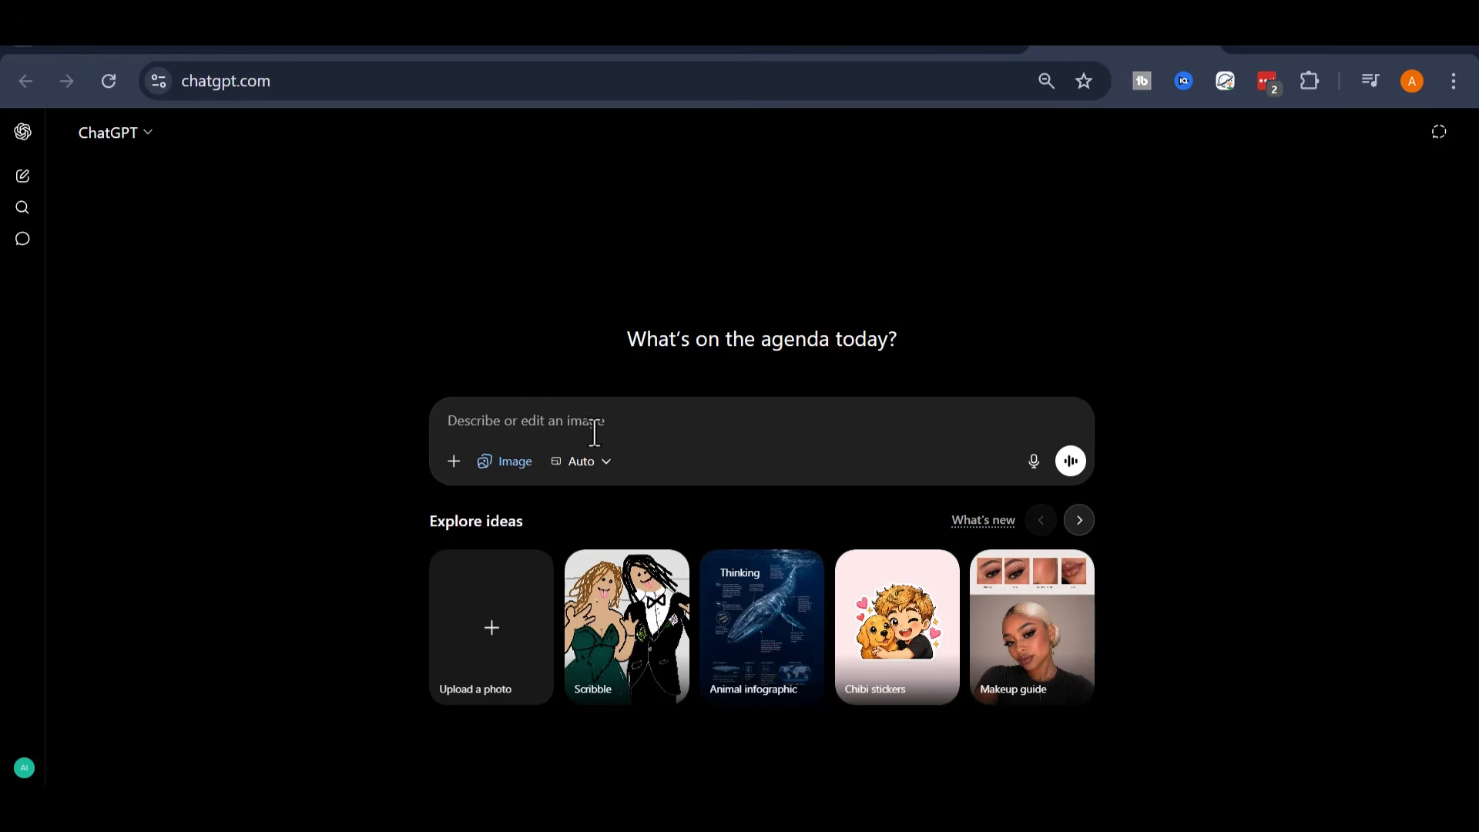
right_click(567, 420)
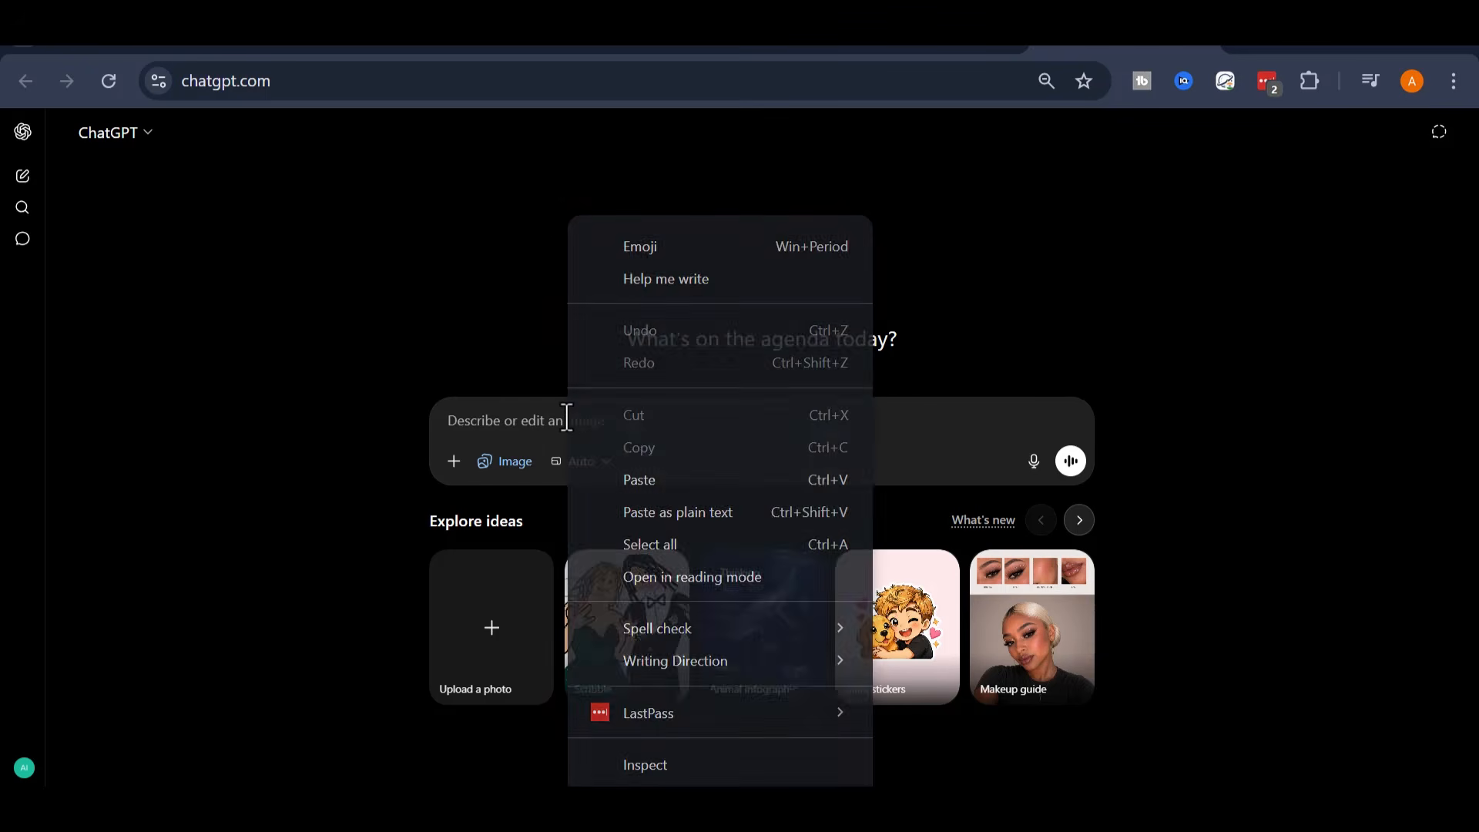
click(678, 479)
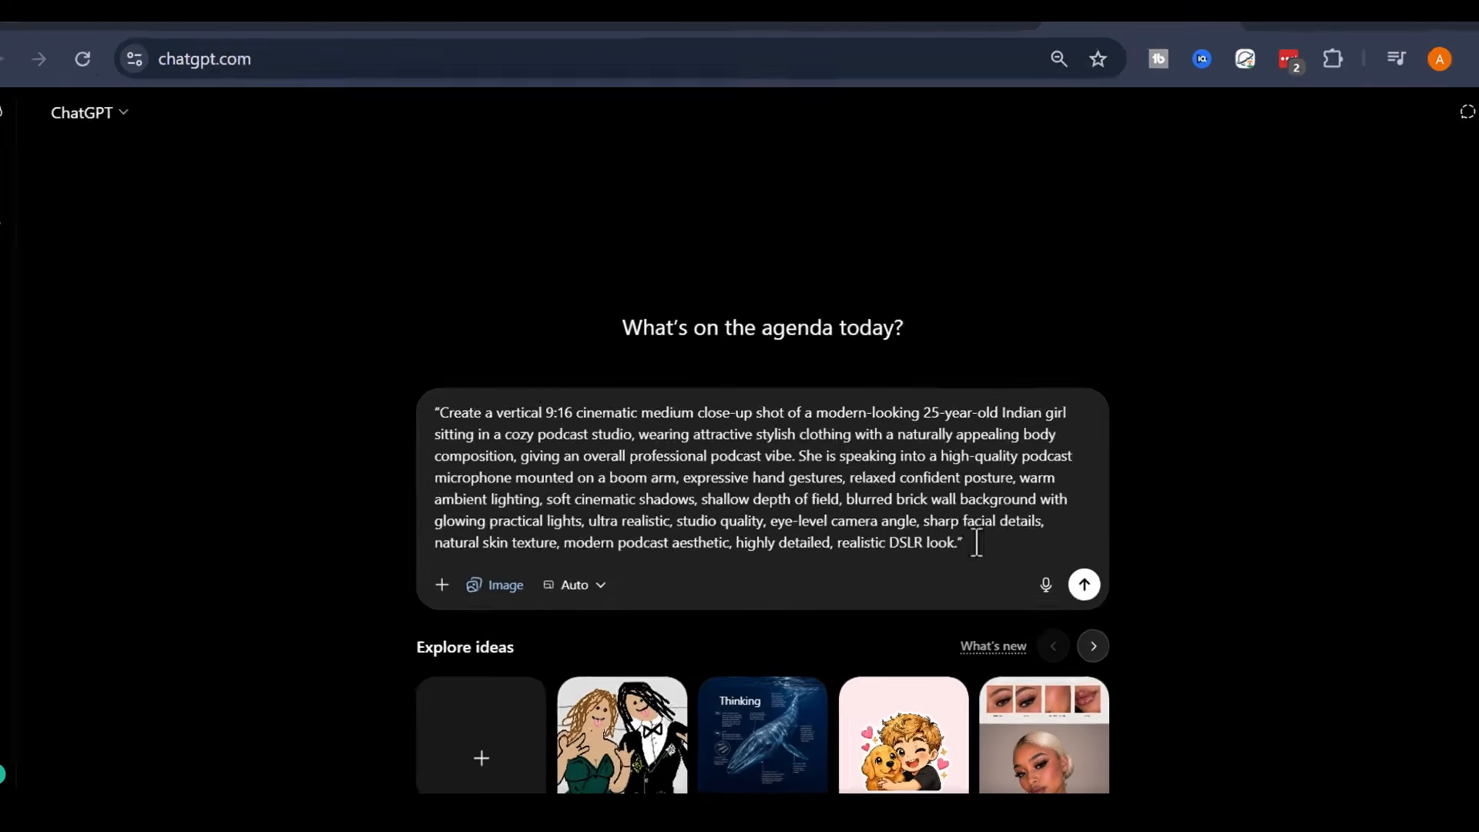
drag(955, 537, 808, 465)
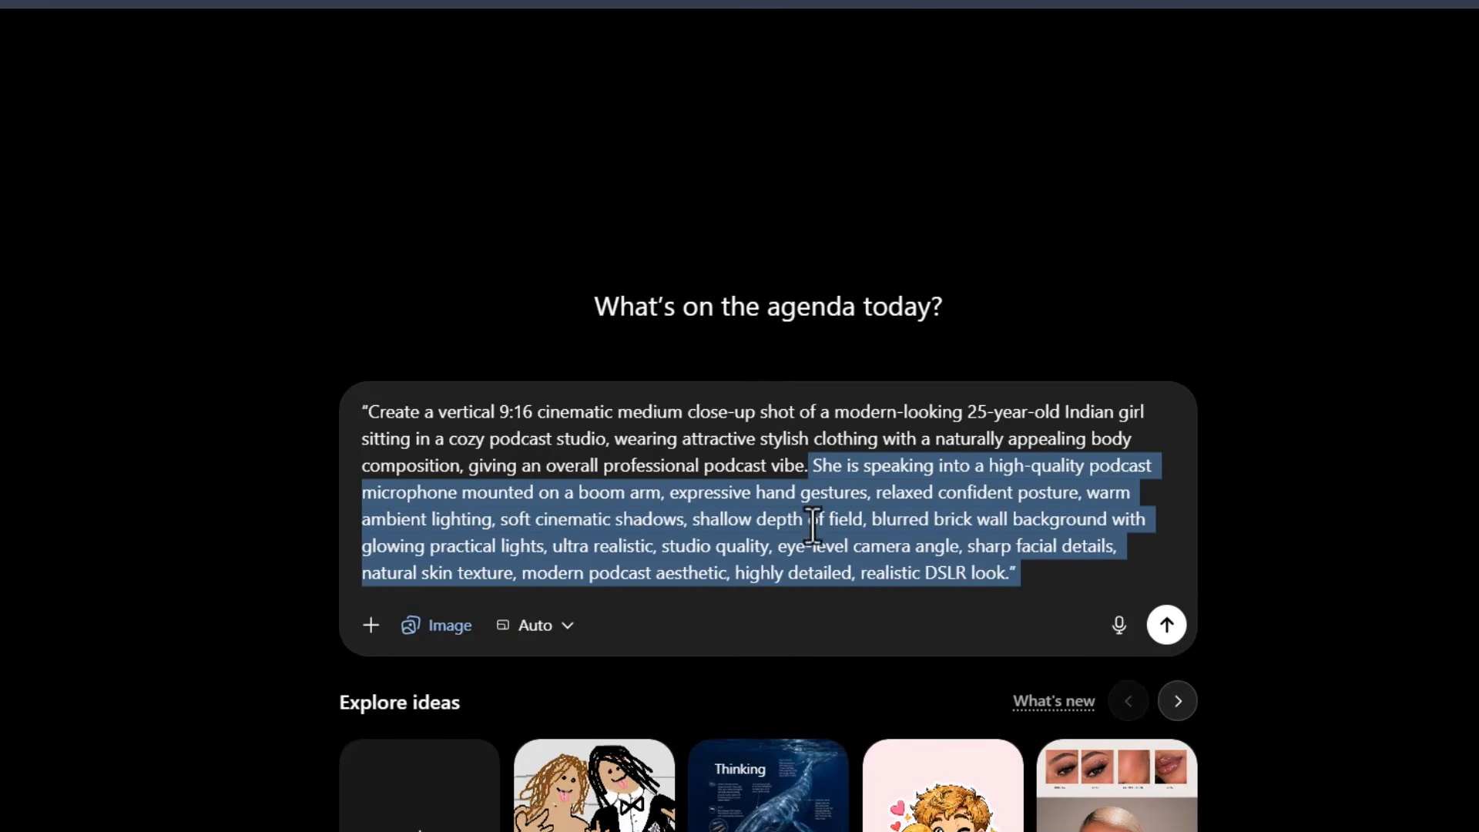
click(1037, 584)
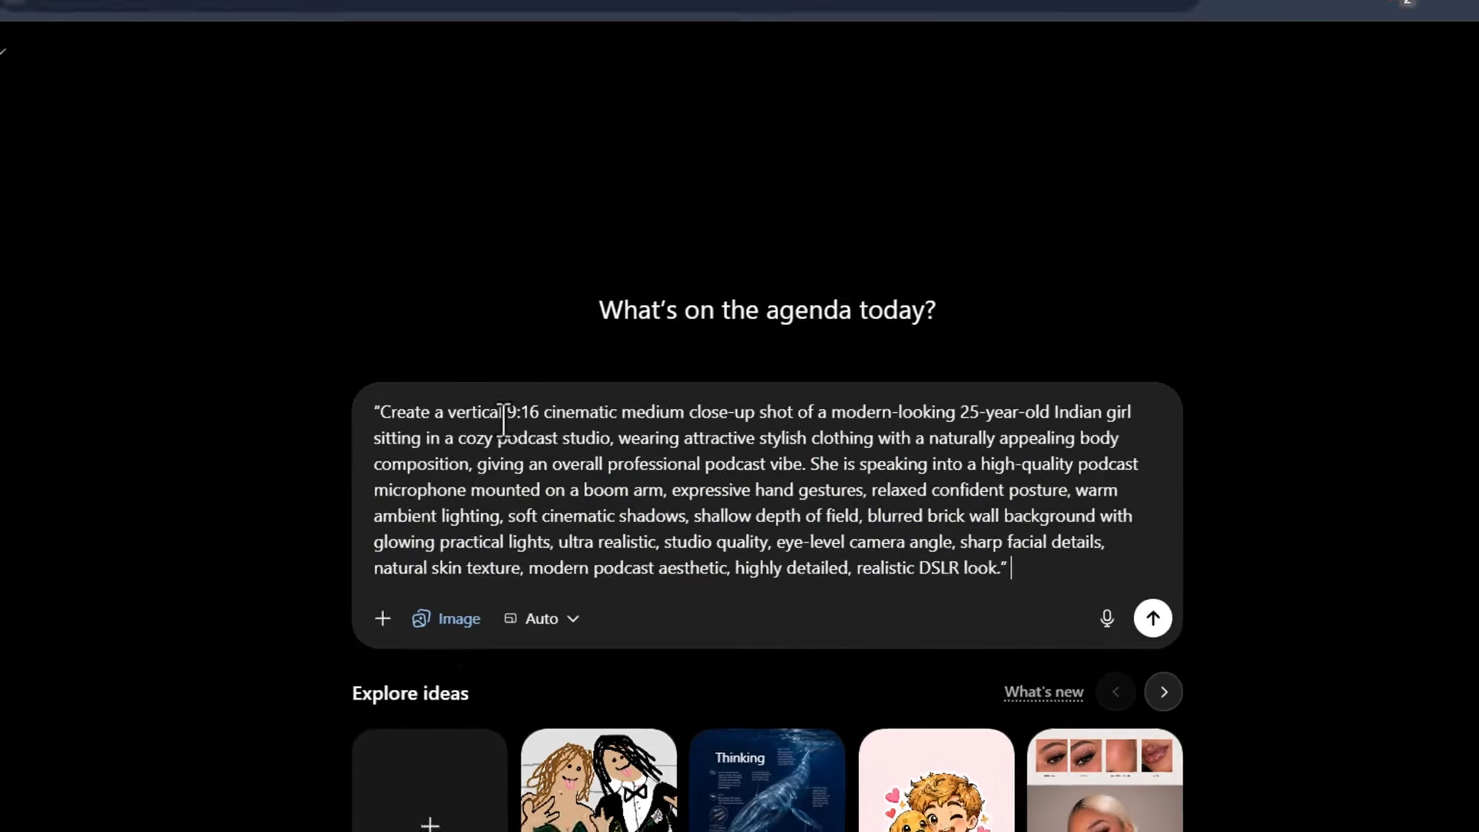
drag(497, 412, 673, 416)
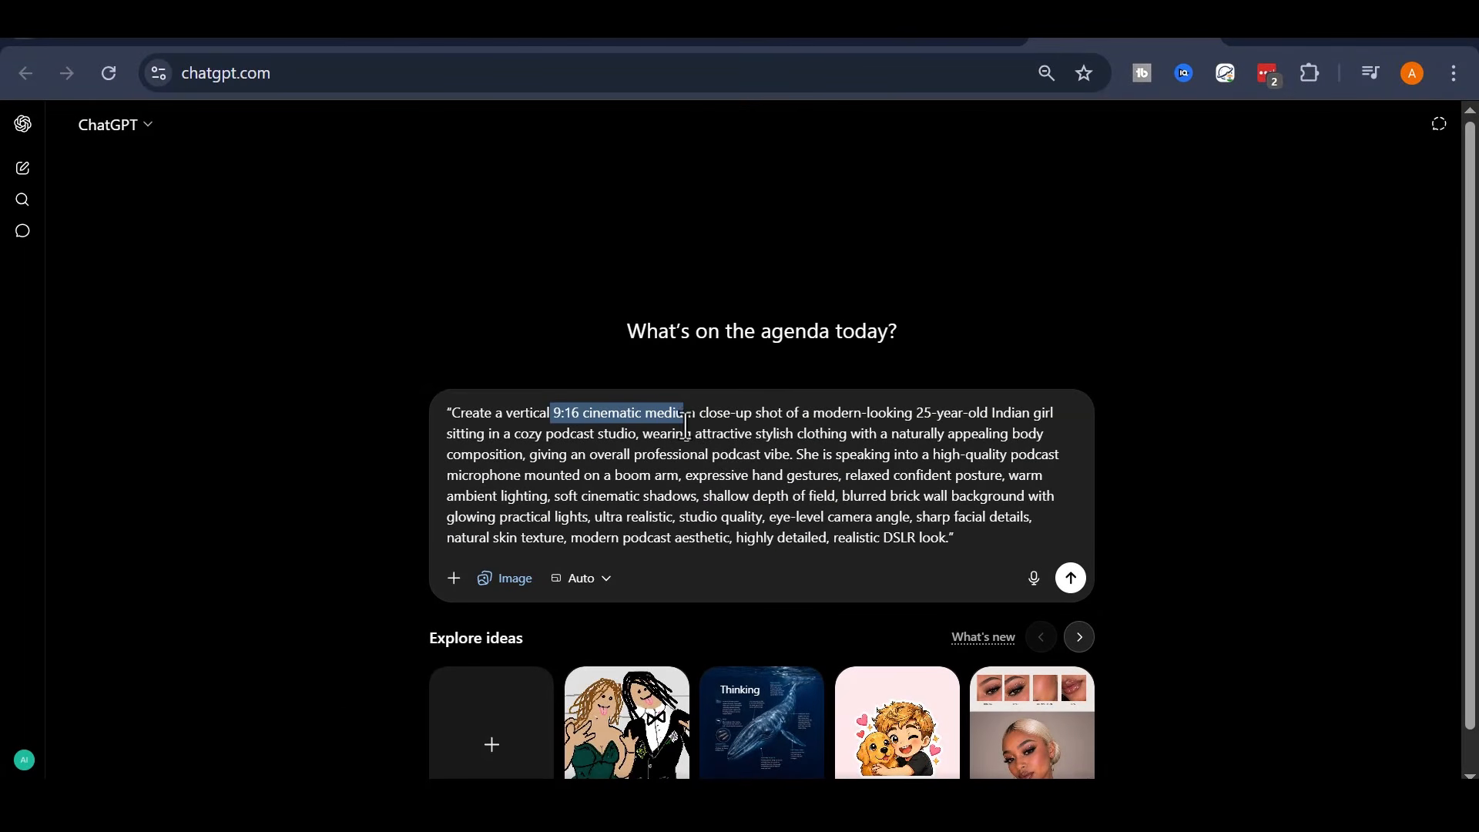
click(746, 483)
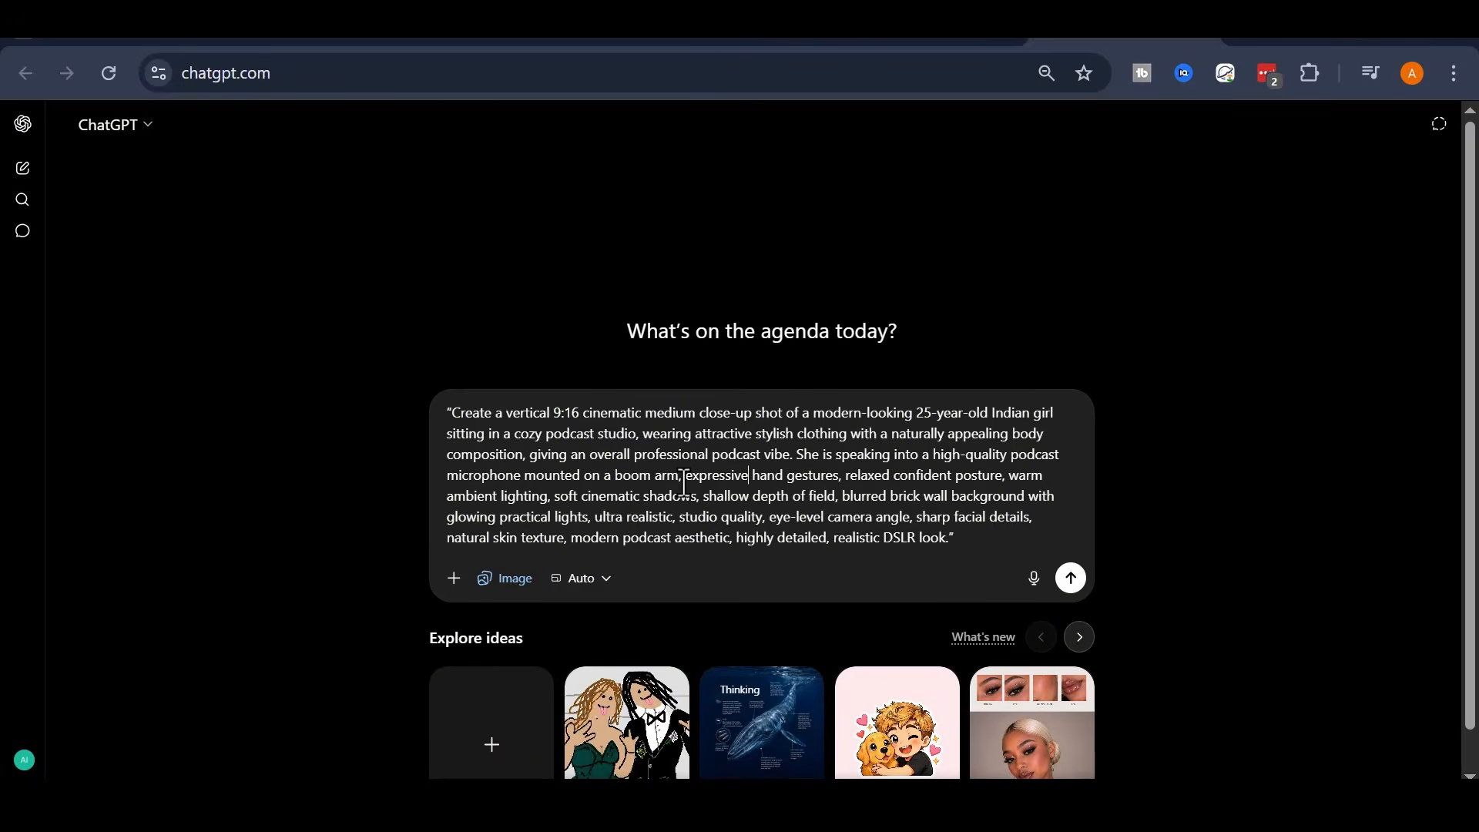
- Set the image aspect ratio to Story 9:16 and submit the podcast prompt to generate the image
scroll(752, 478, down, 1)
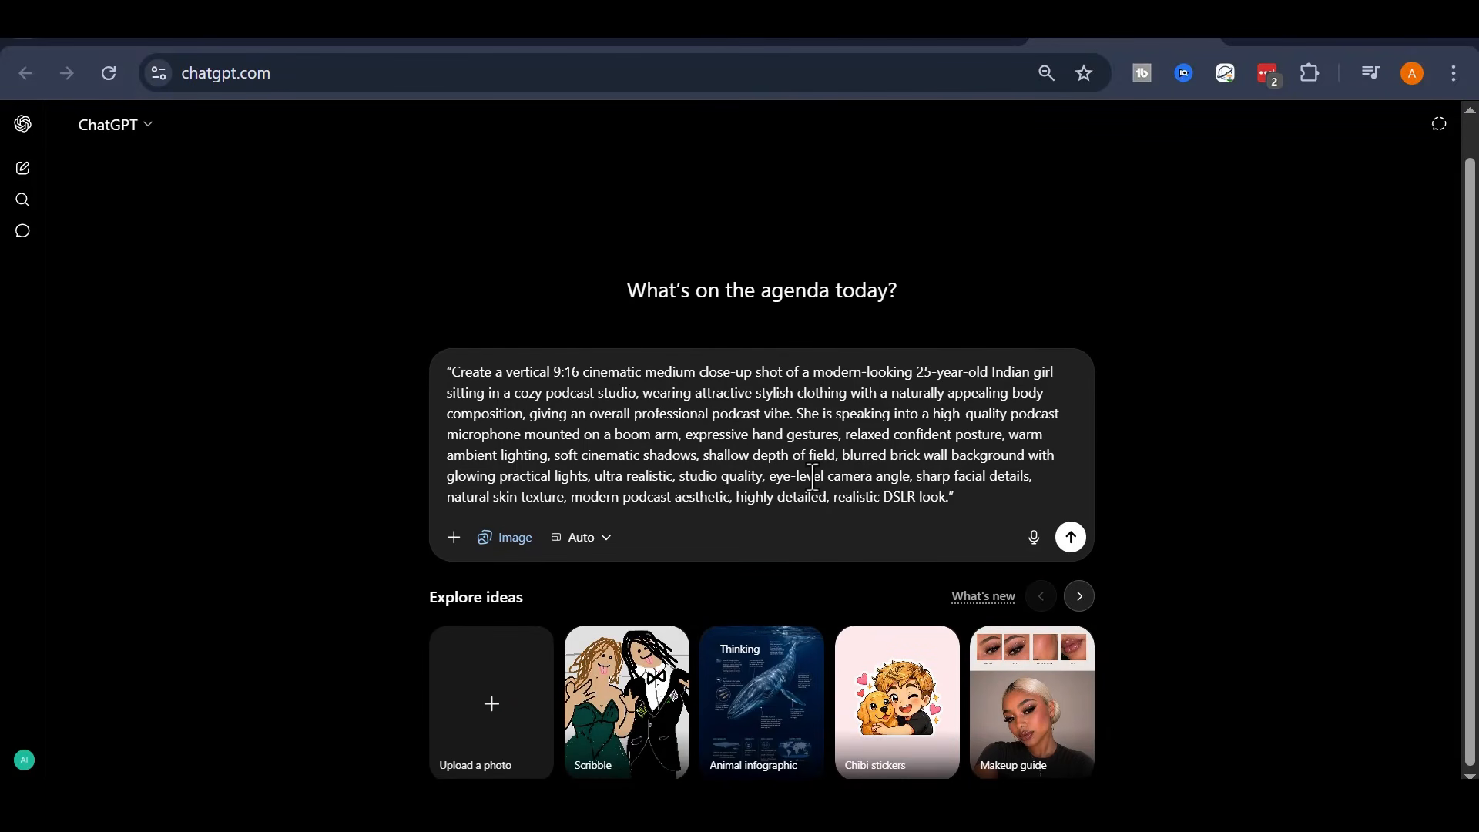
click(604, 545)
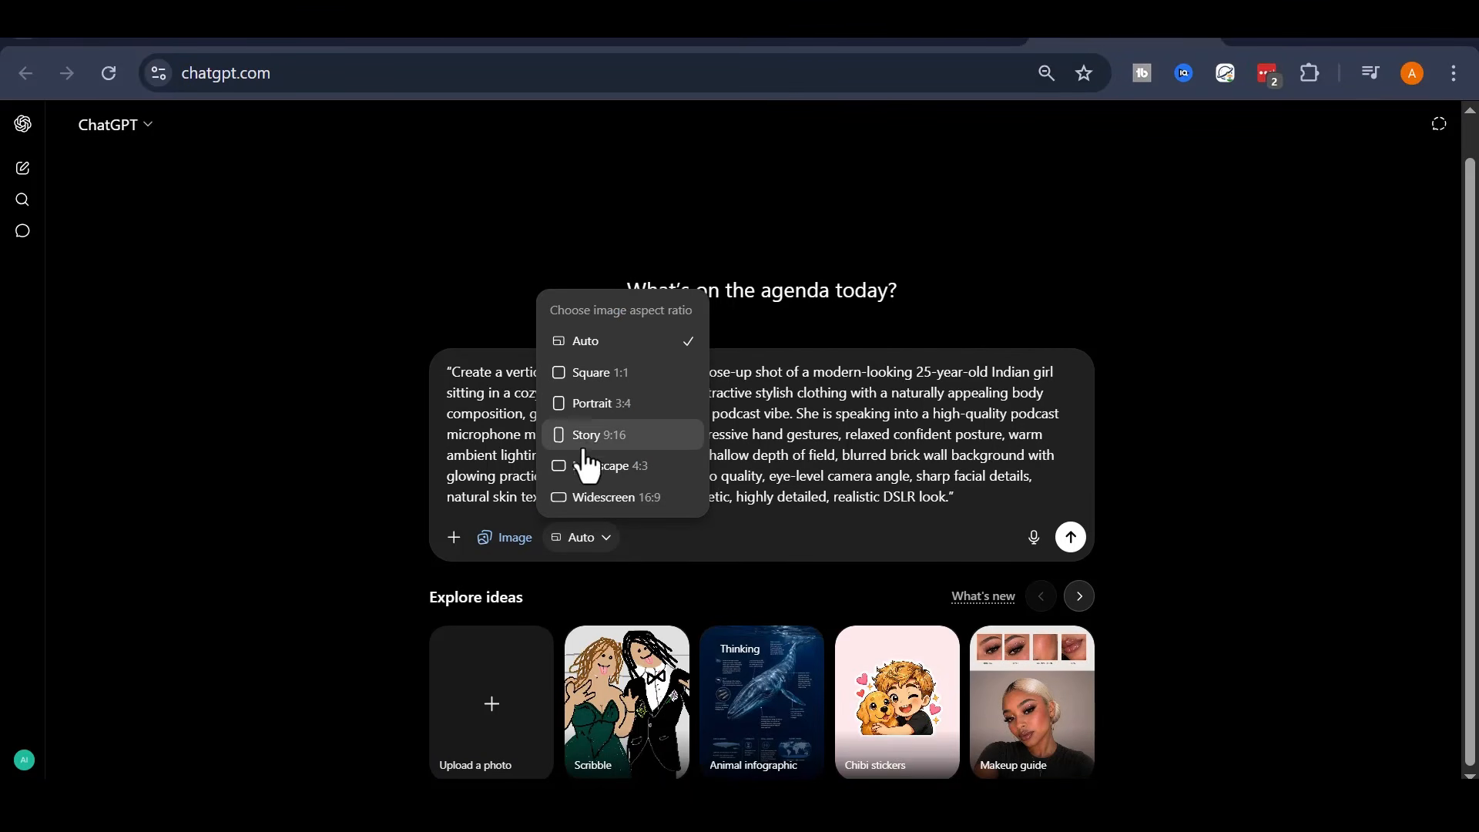
click(622, 440)
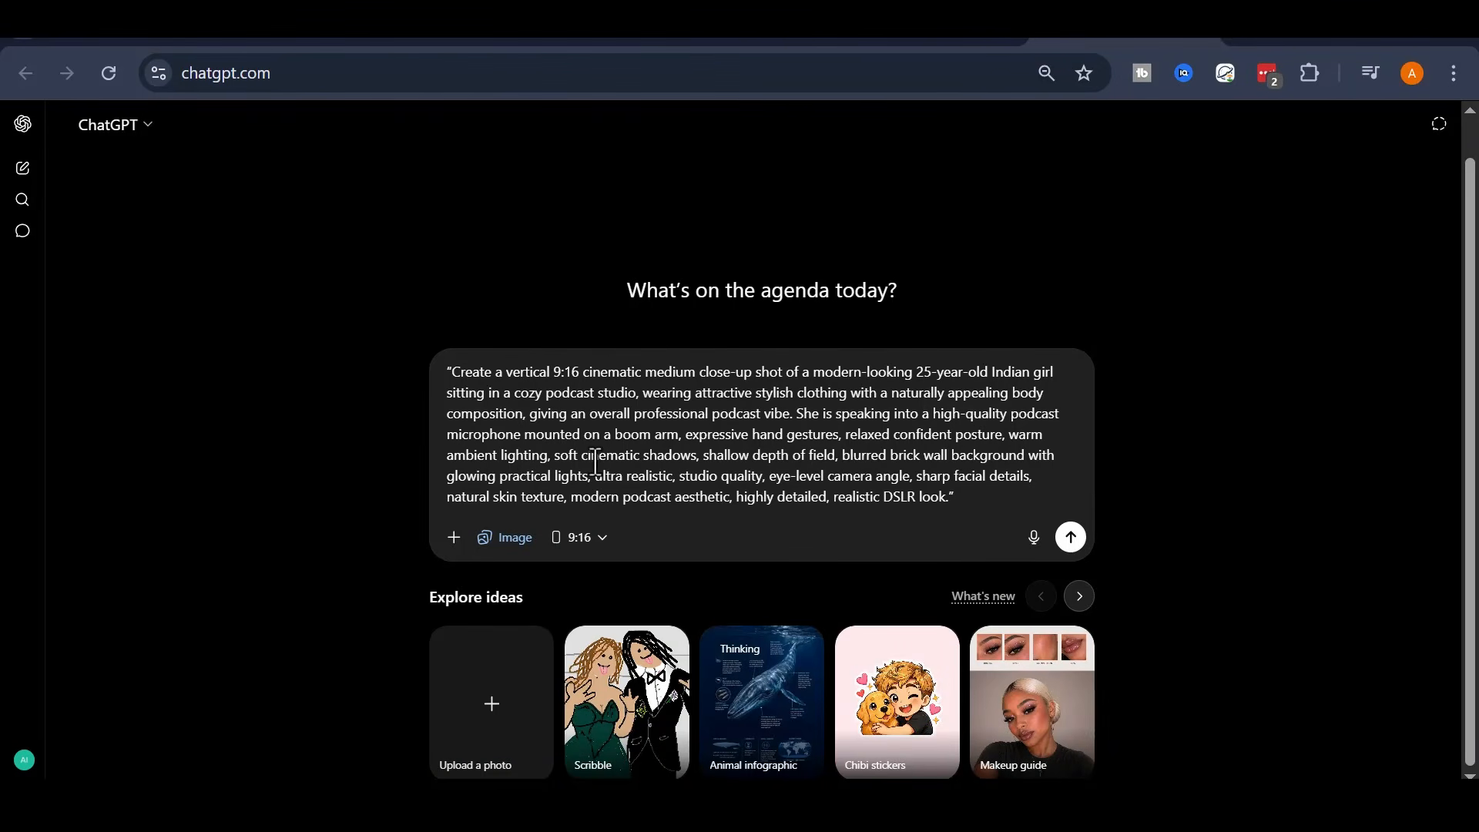
click(1071, 539)
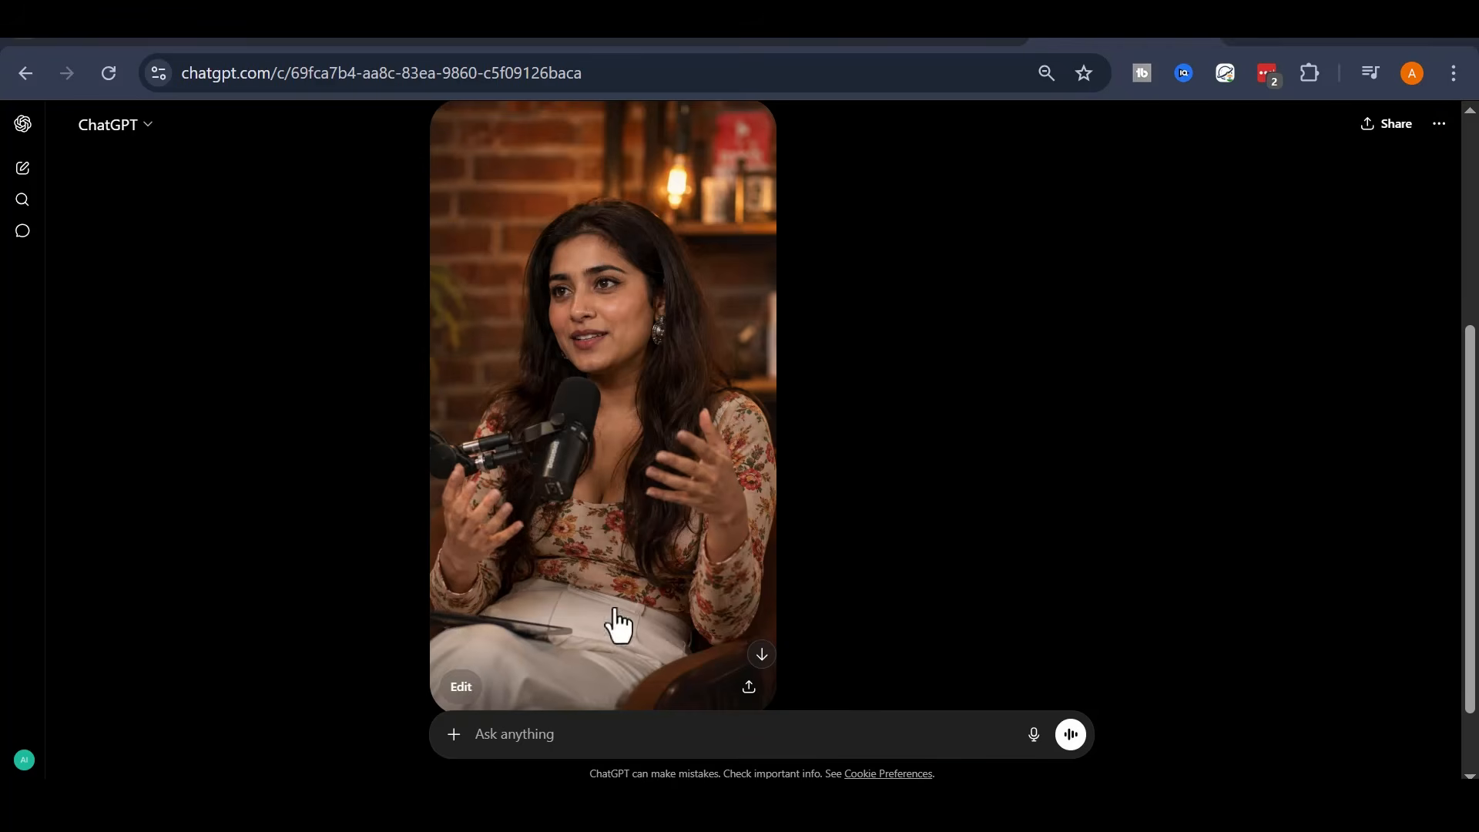
- Open the generated podcast image at full size and download it
click(680, 416)
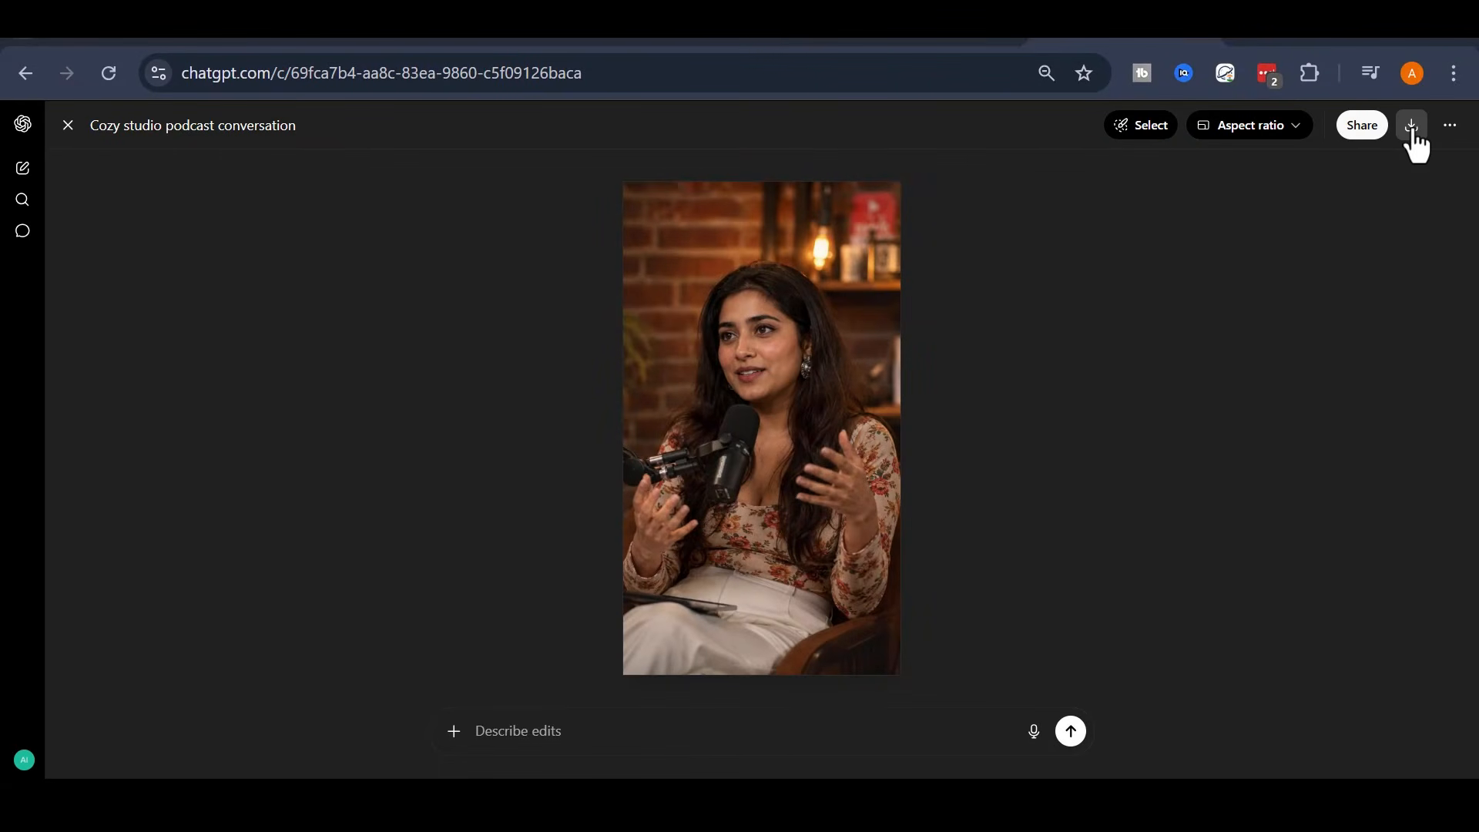
click(1412, 128)
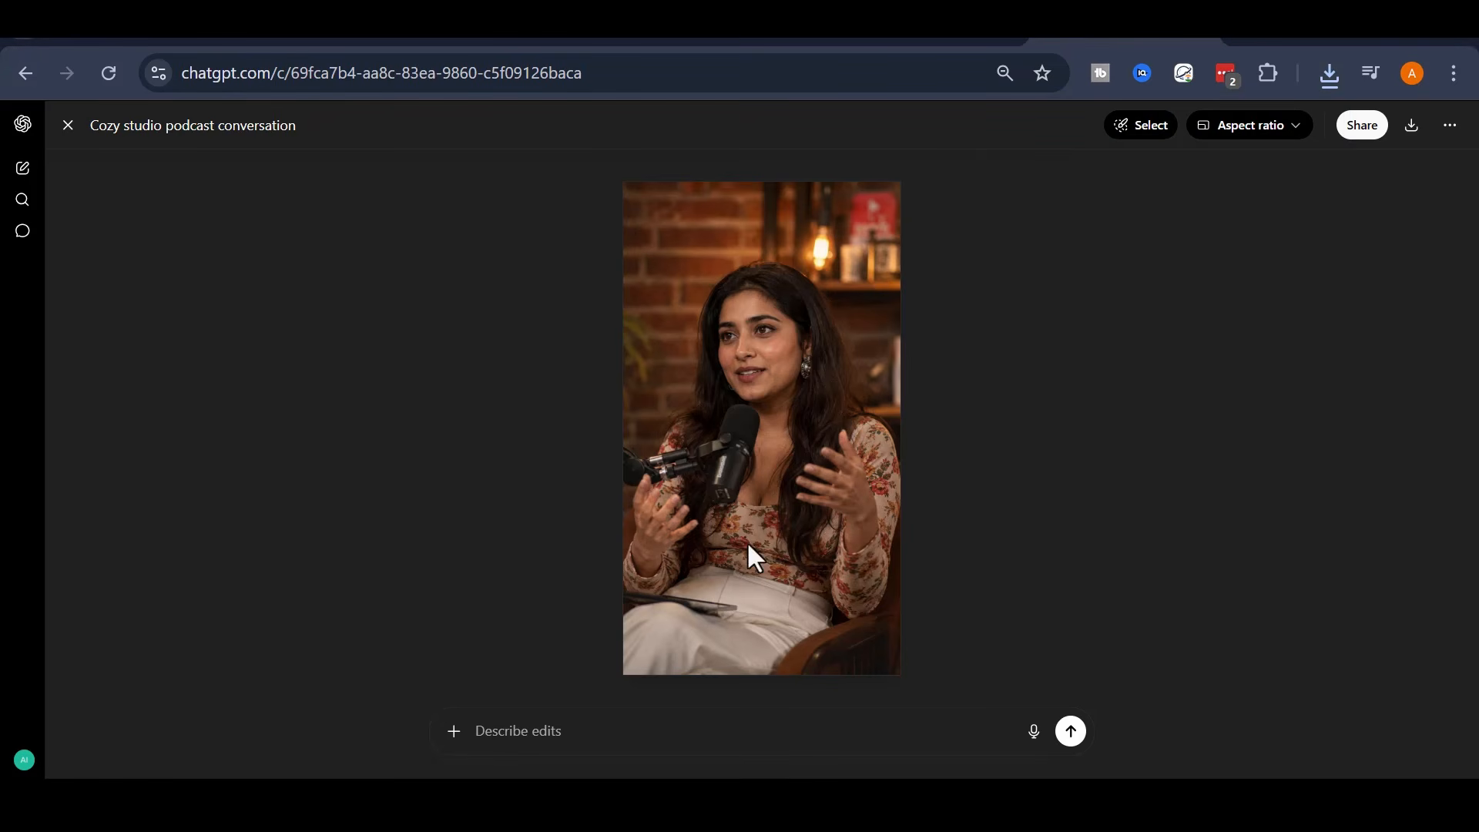
click(584, 741)
text(c)
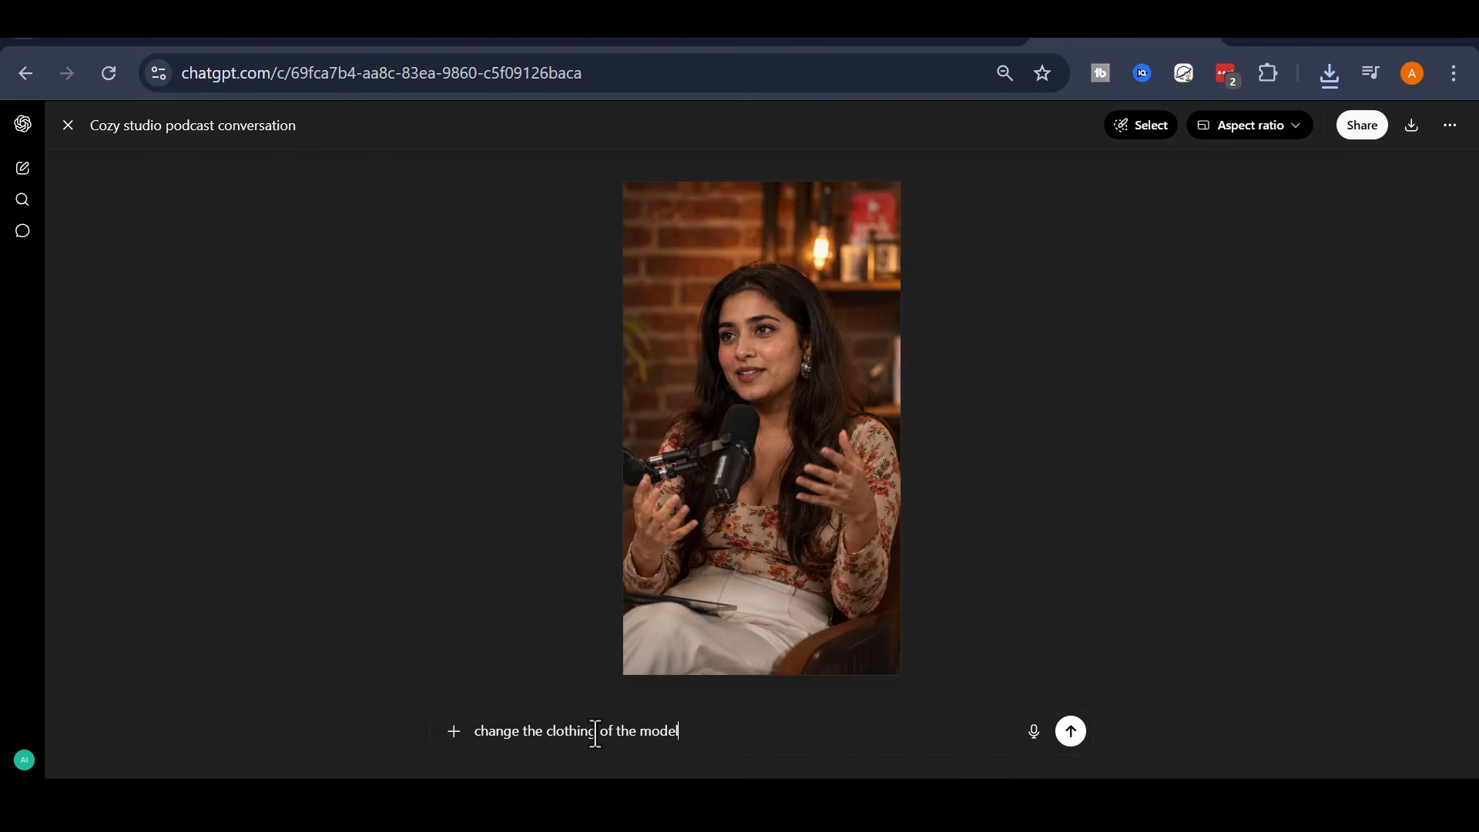
key(ctrl+a)
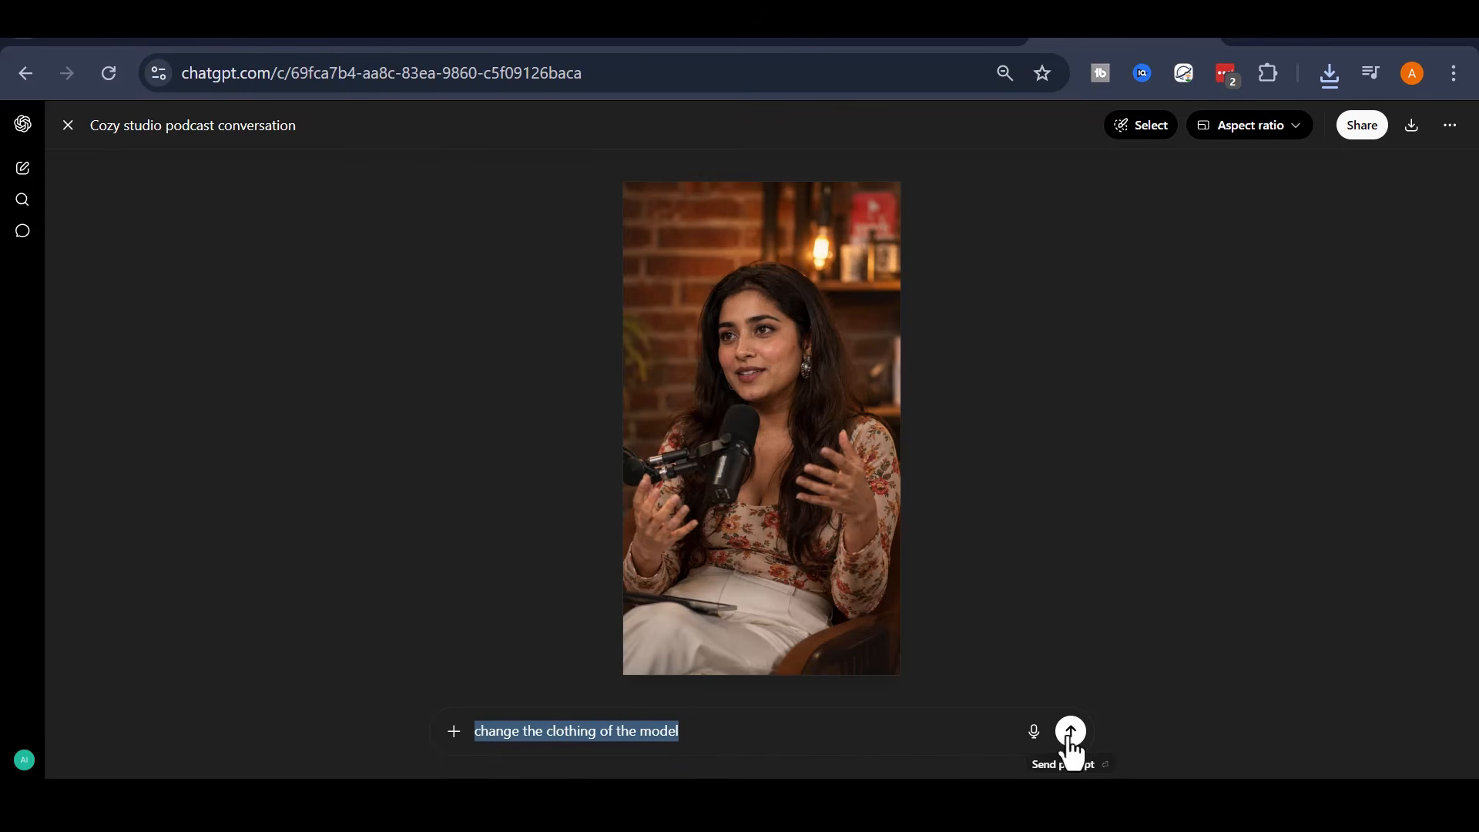
key(BackSpace)
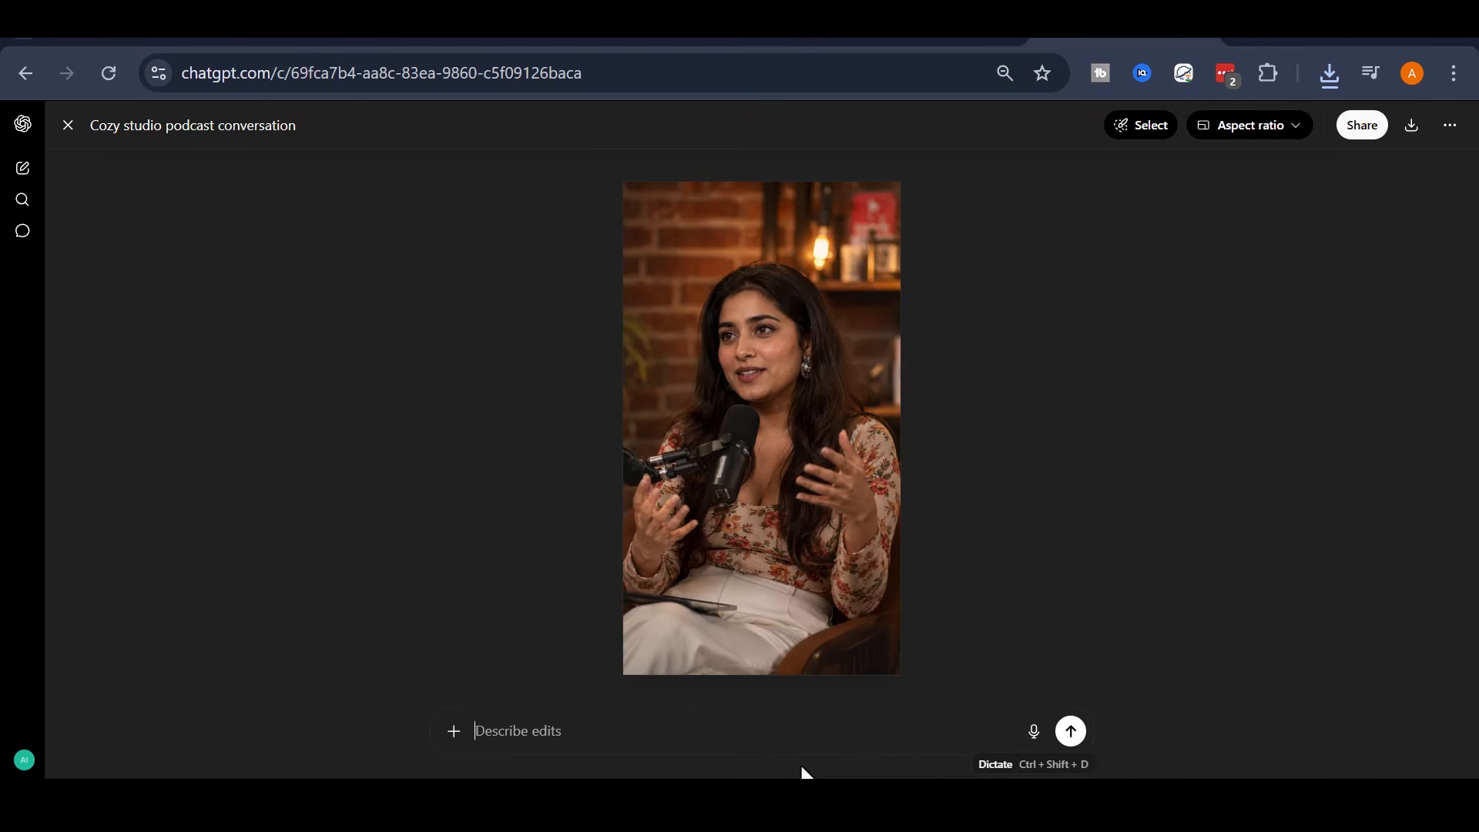
- Close the enlarged image and review the generated picture in the conversation
click(68, 125)
scroll(905, 548, down, 1)
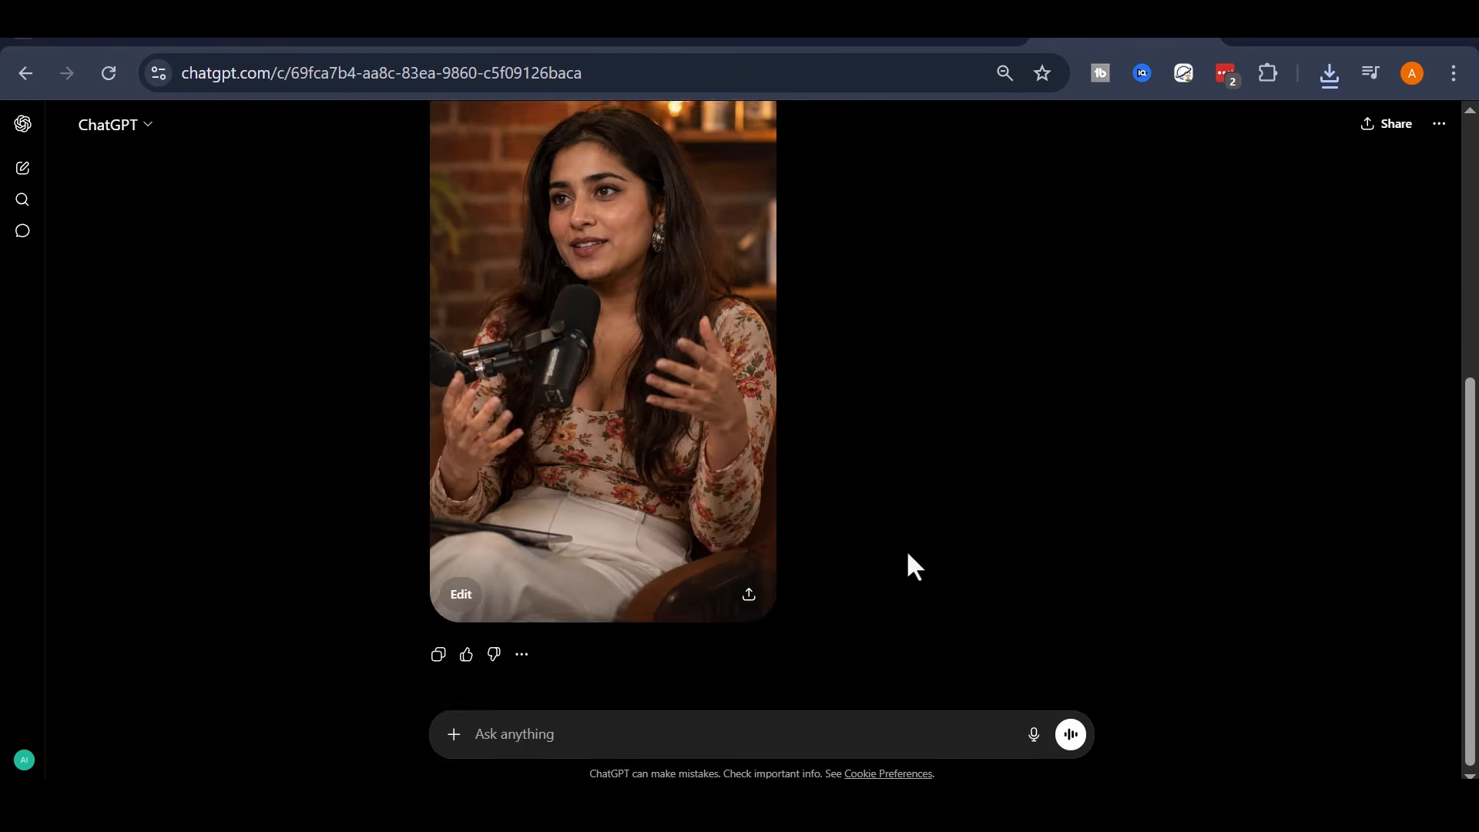
scroll(905, 549, up, 5)
scroll(907, 555, down, 4)
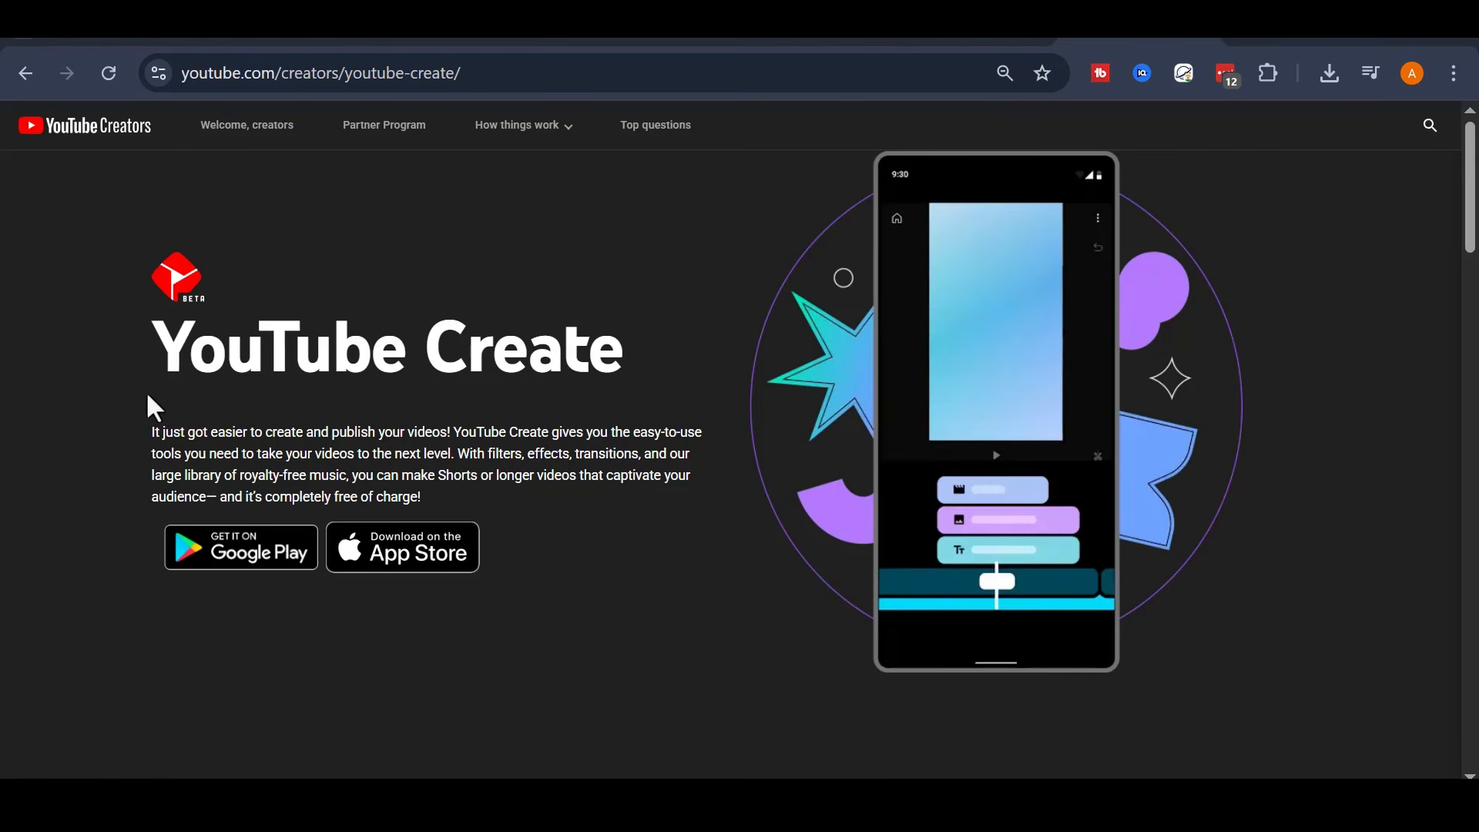
- Read through the YouTube Create page, examining its download options, pricing note and editing tools
scroll(763, 419, down, 2)
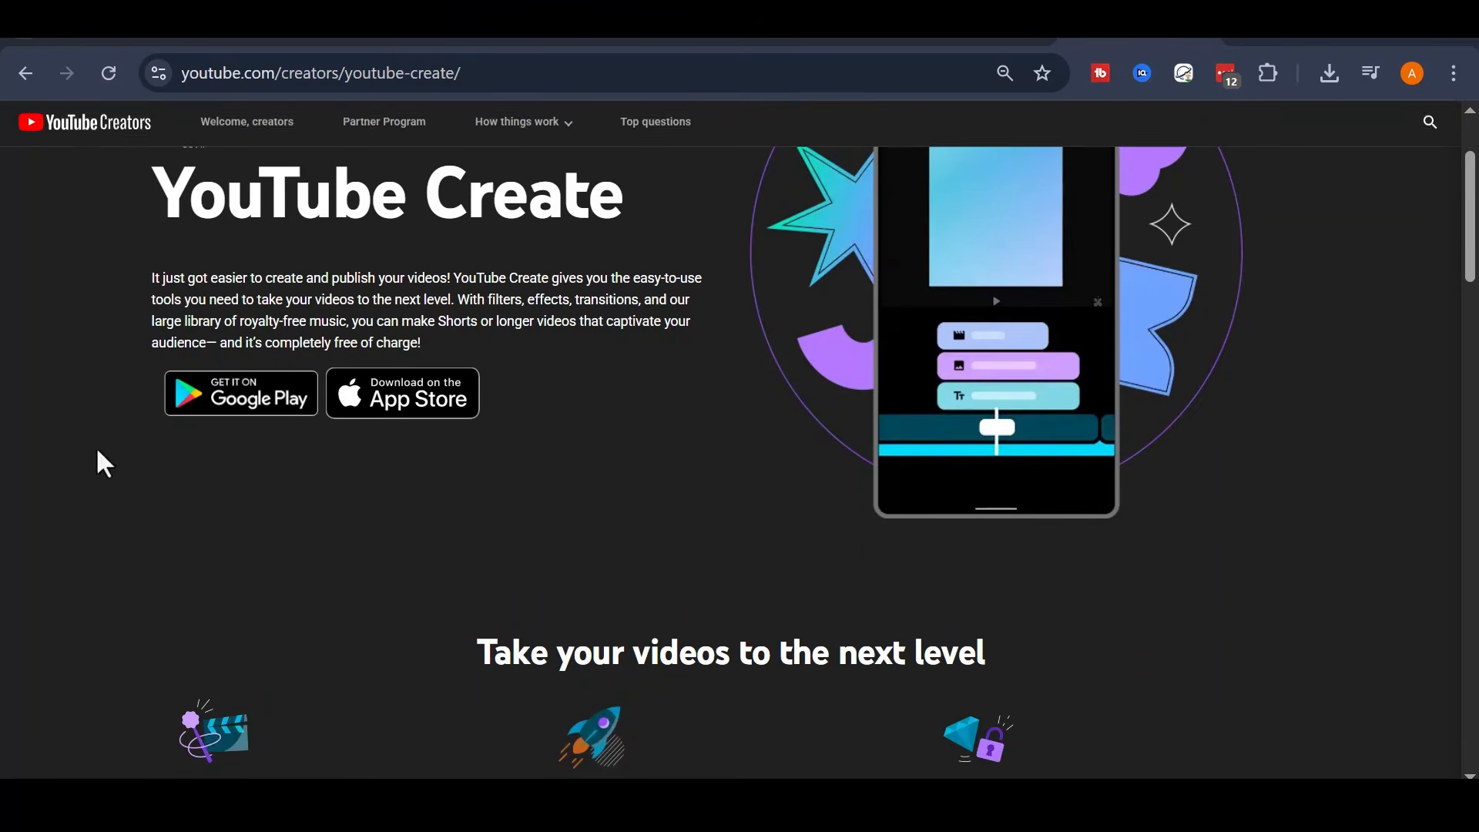
scroll(106, 465, down, 4)
scroll(71, 454, down, 2)
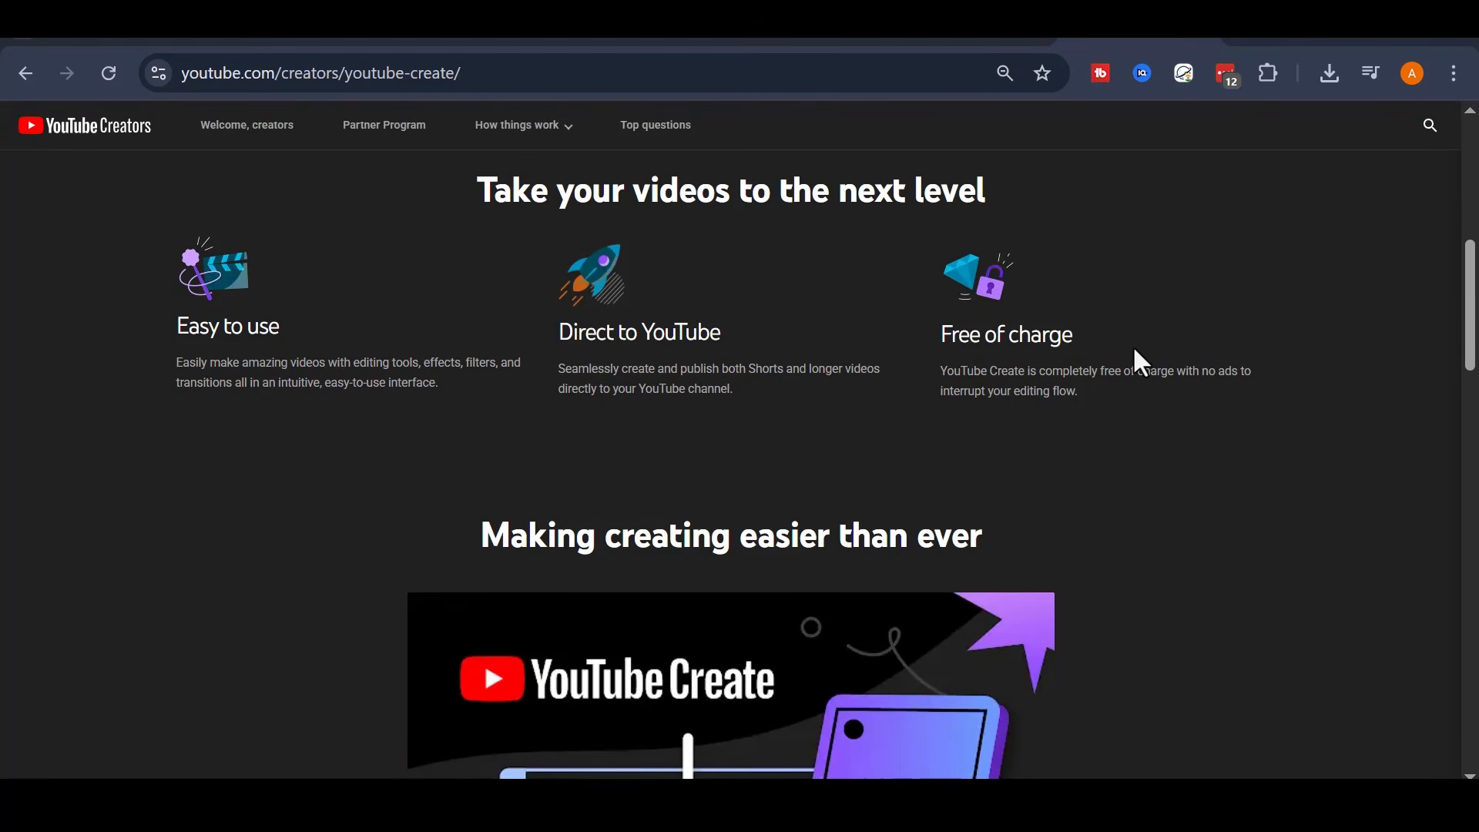
drag(1132, 339, 924, 349)
click(1008, 353)
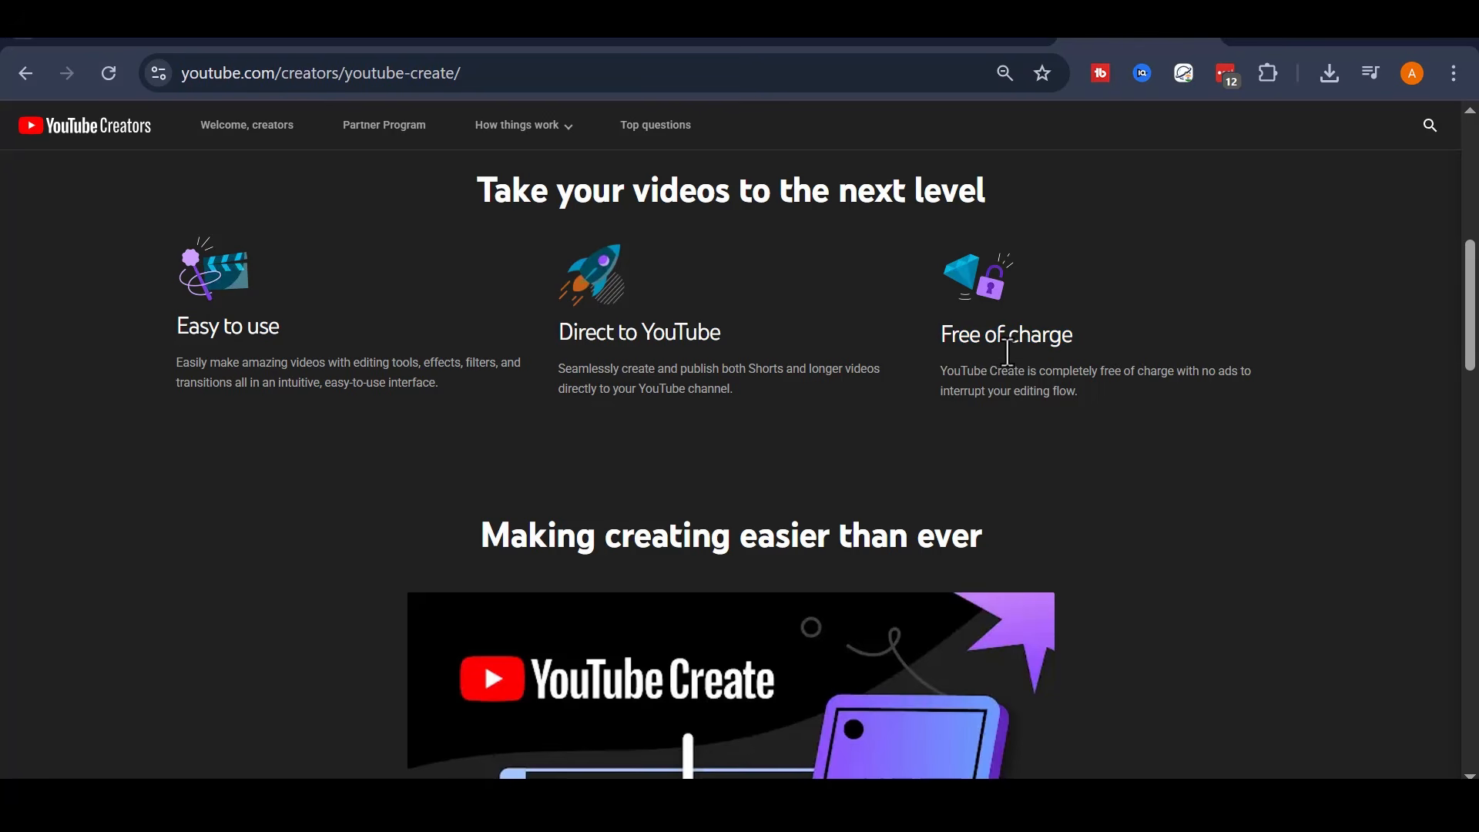
scroll(371, 437, down, 10)
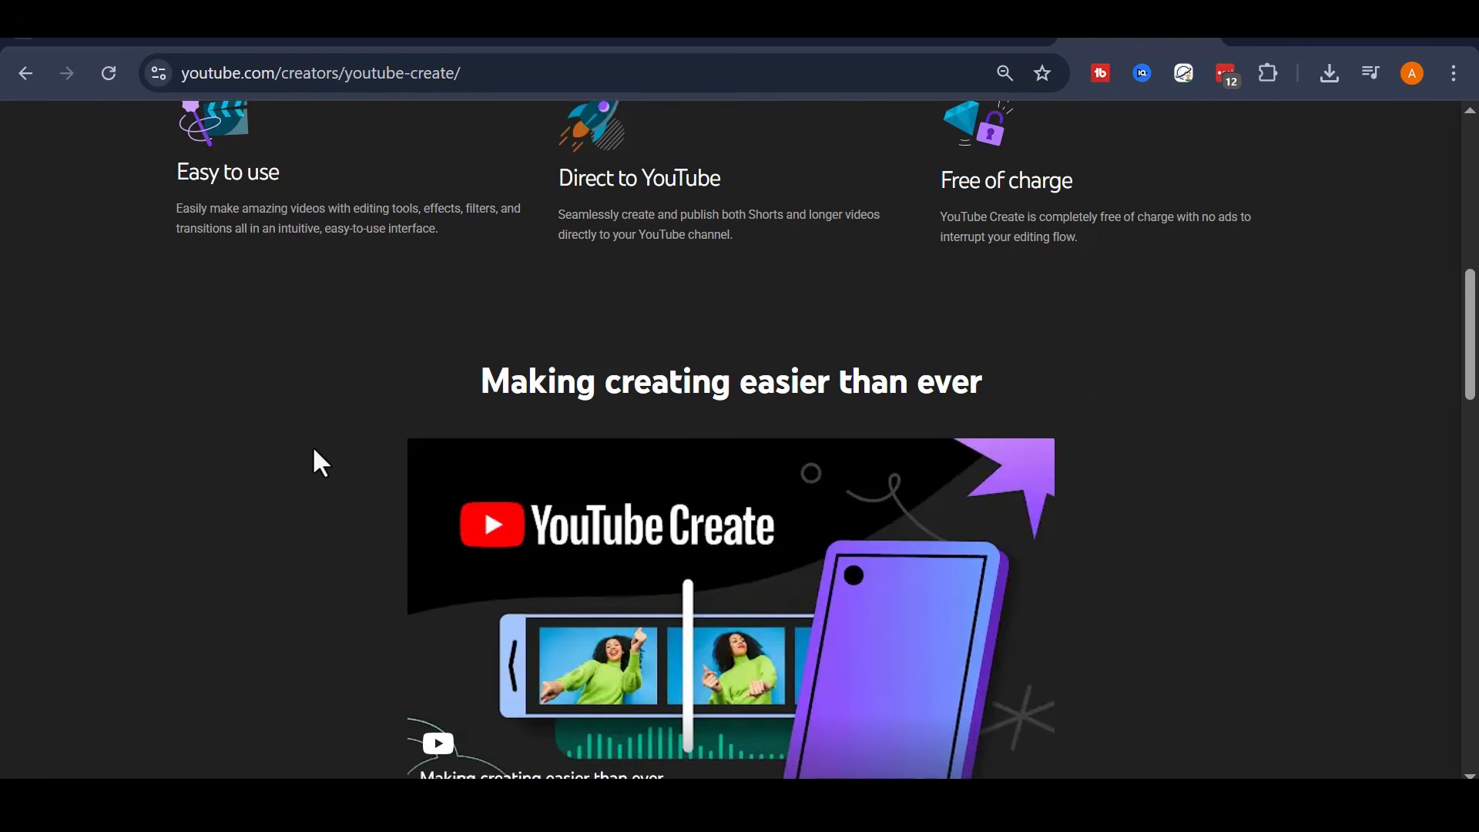
scroll(268, 471, down, 2)
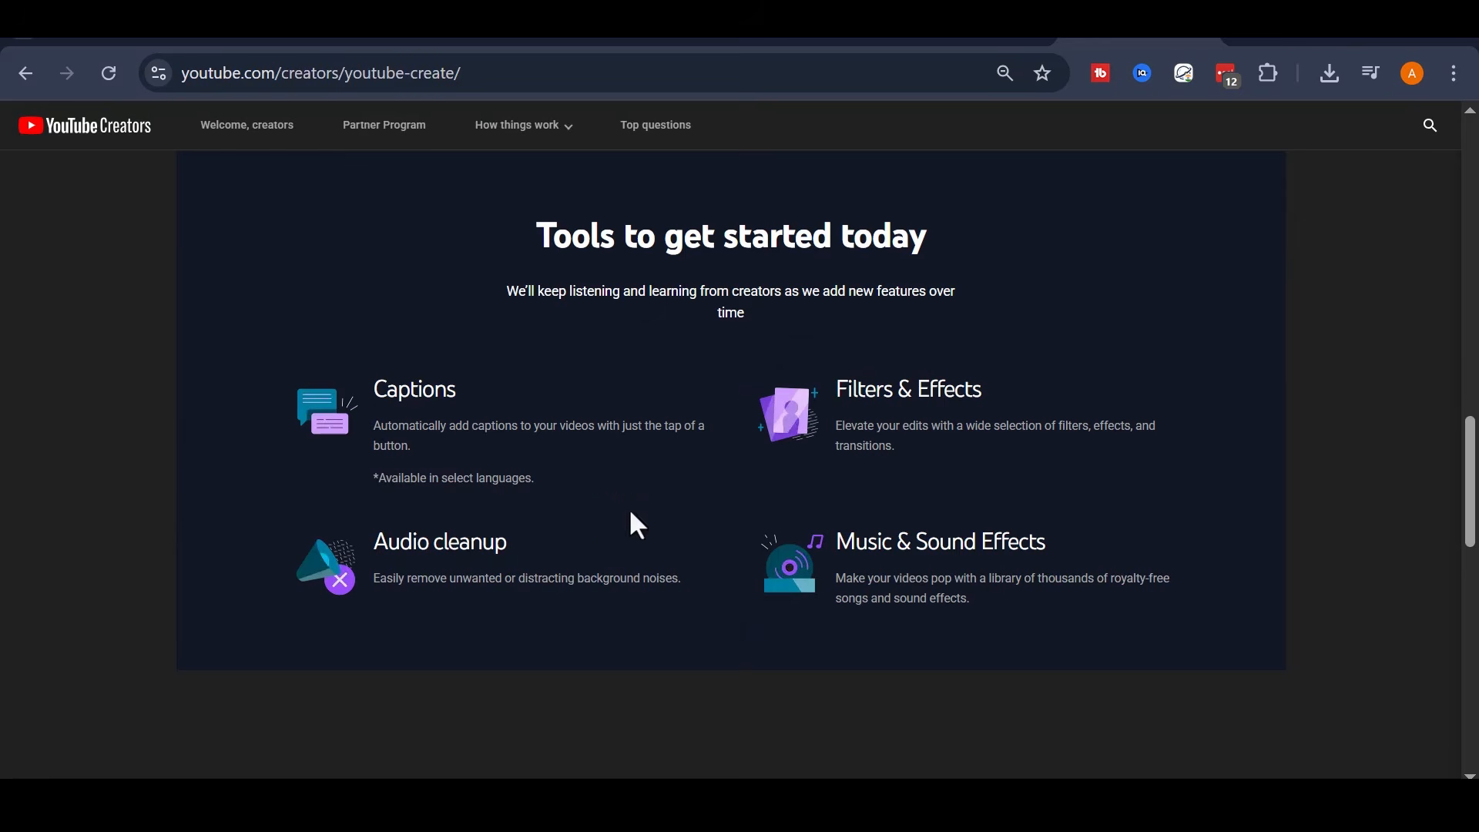
scroll(1009, 539, down, 4)
scroll(901, 597, up, 12)
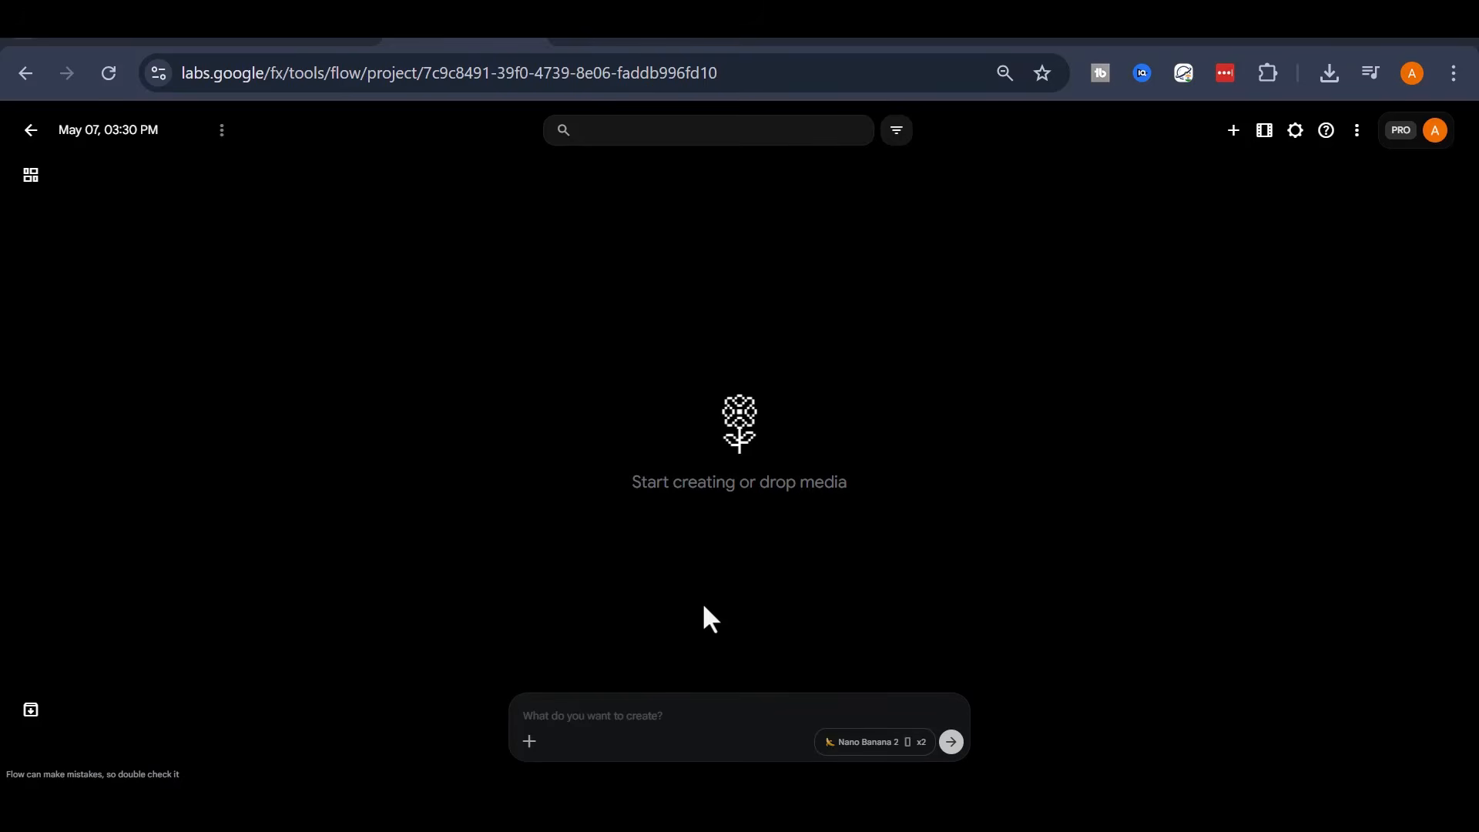
- In the Google Flow project, set generation to Video with 1x output and the Veo 3.1 - Fast model
click(859, 746)
click(894, 568)
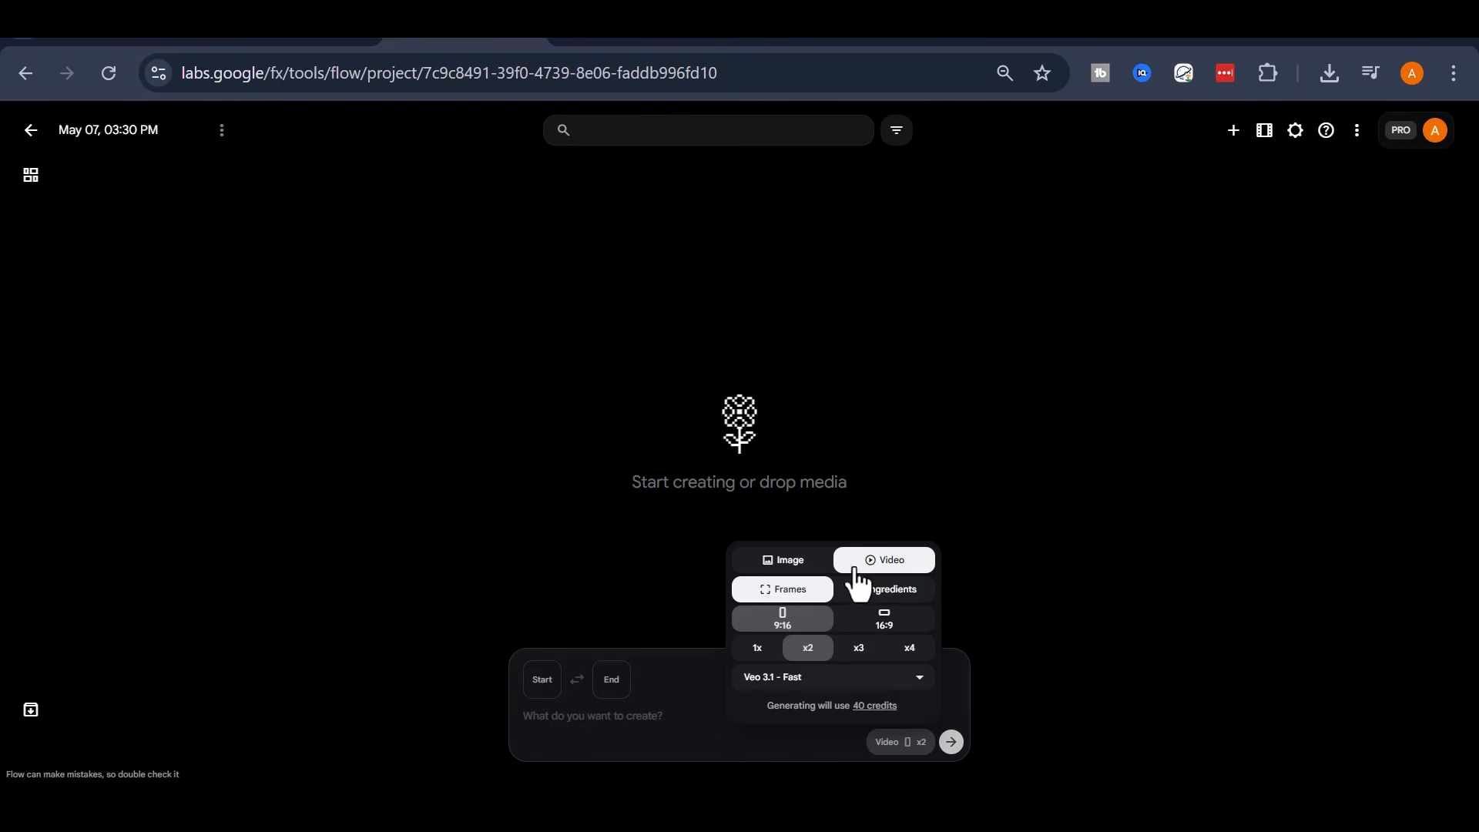
click(759, 650)
click(802, 676)
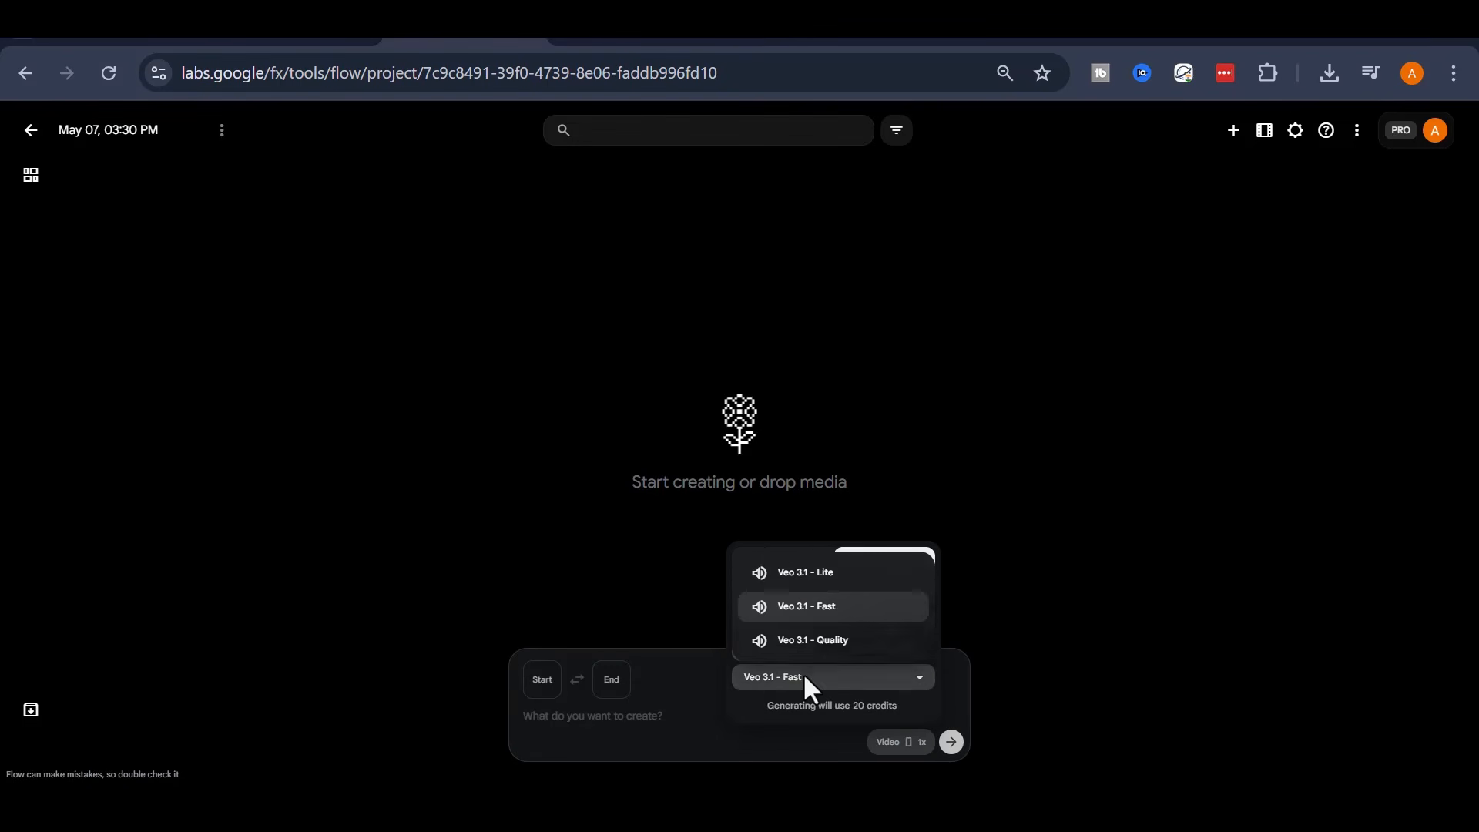
click(811, 608)
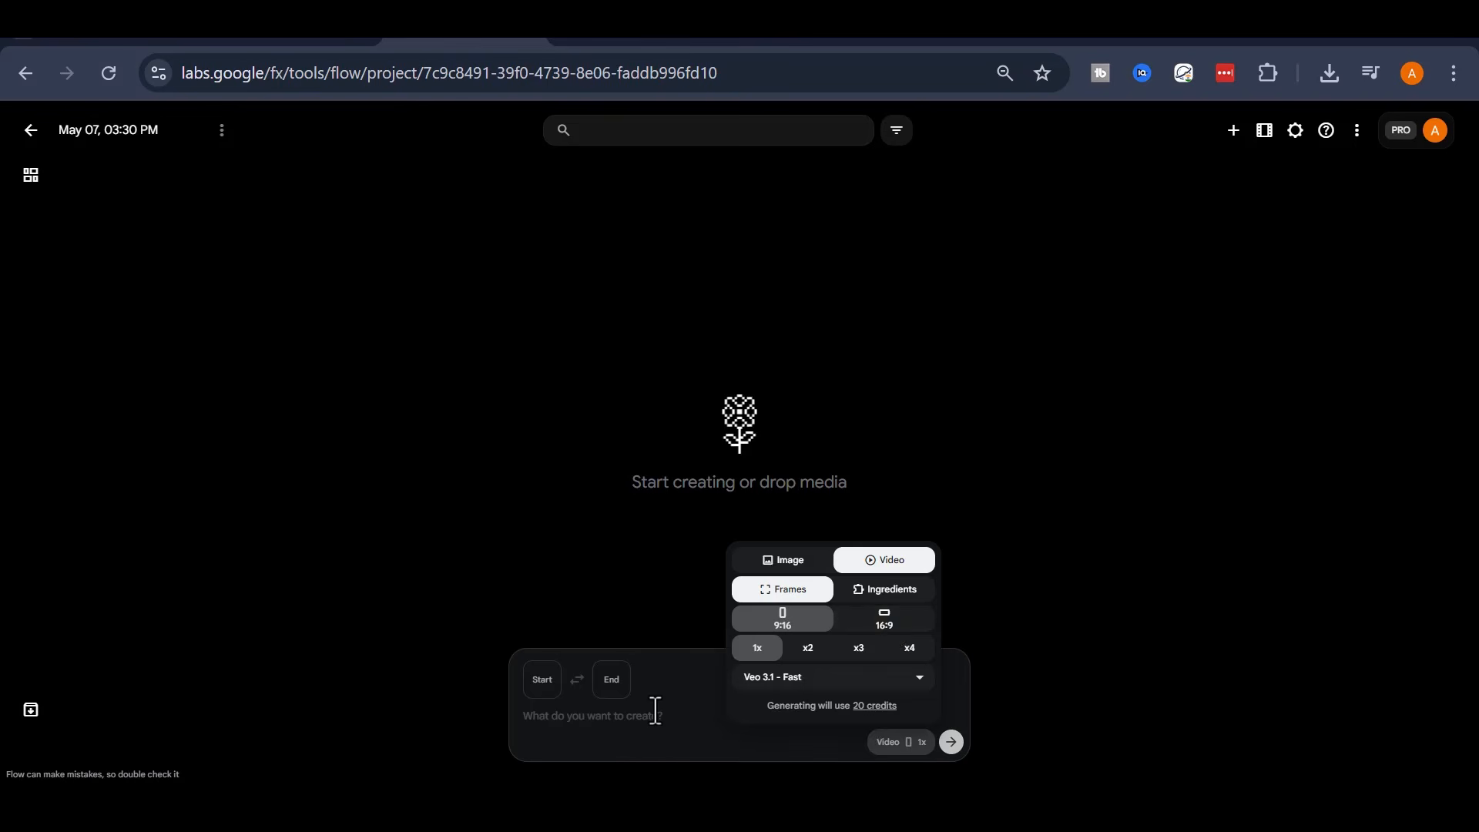
click(631, 722)
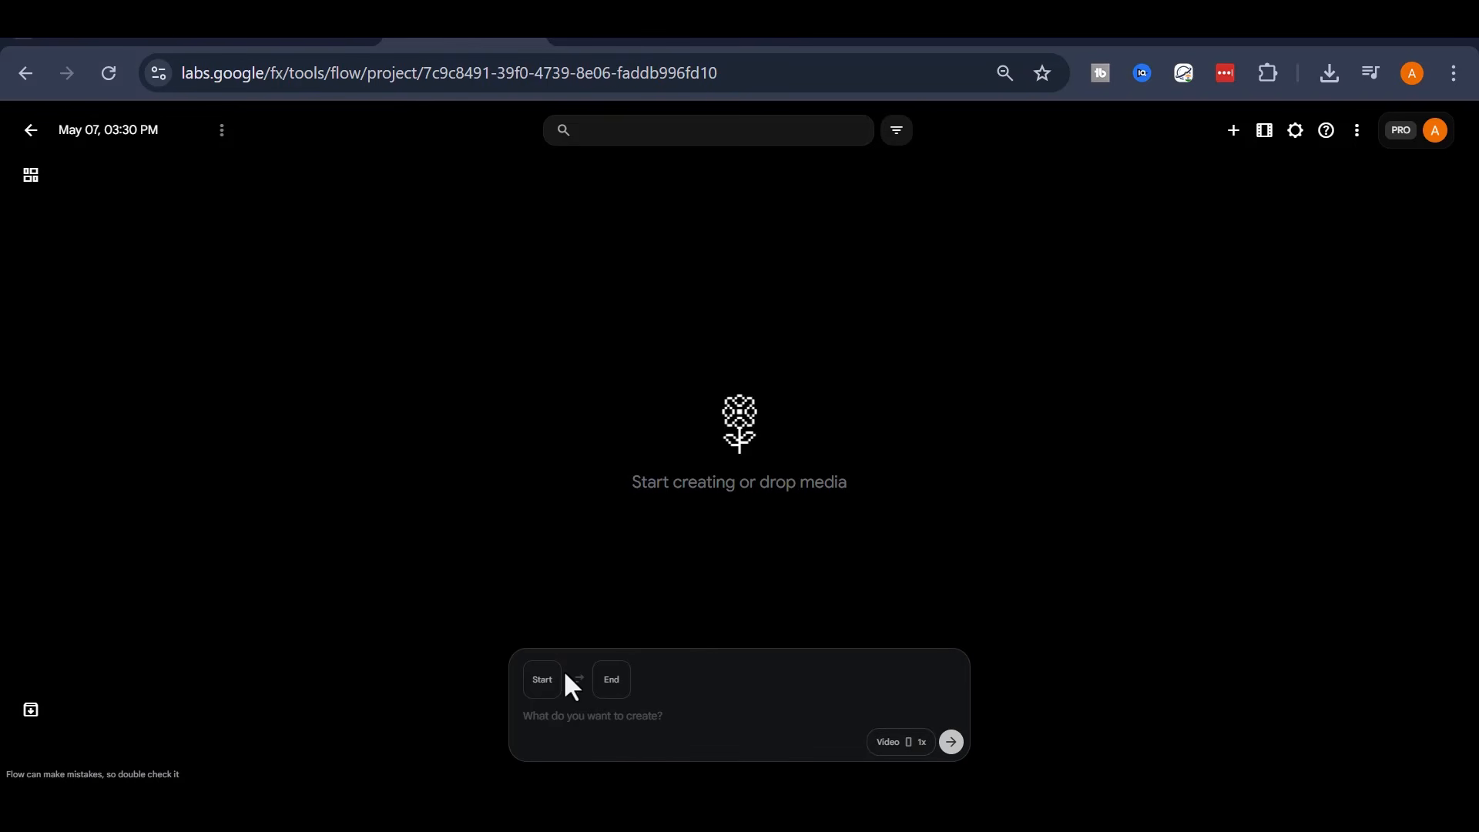
- Upload the file "ChatGPT Image May 7, 2026, 03_56_22 PM" from Downloads as the video's start frame
click(543, 683)
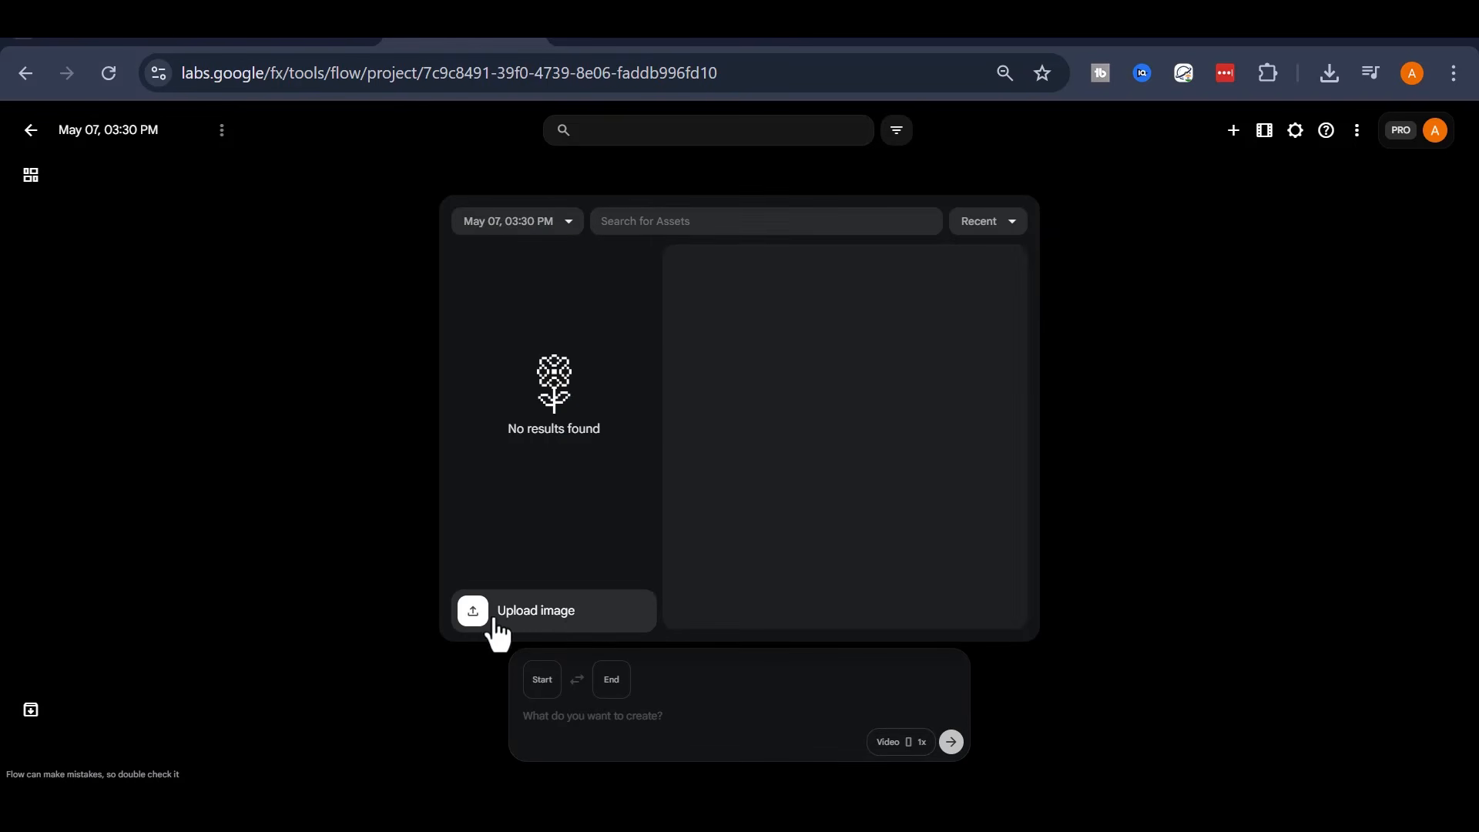
click(580, 607)
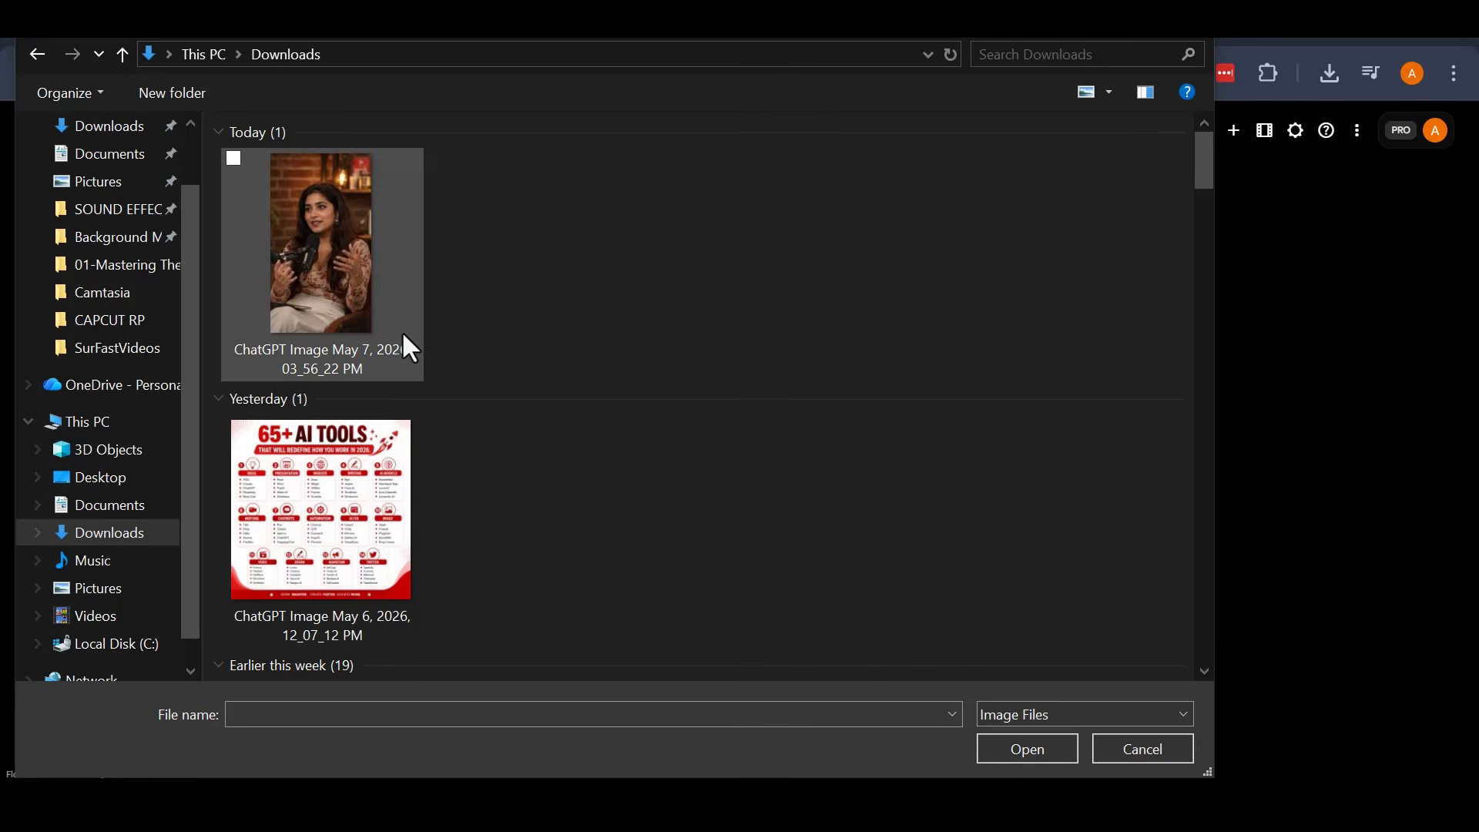
click(334, 330)
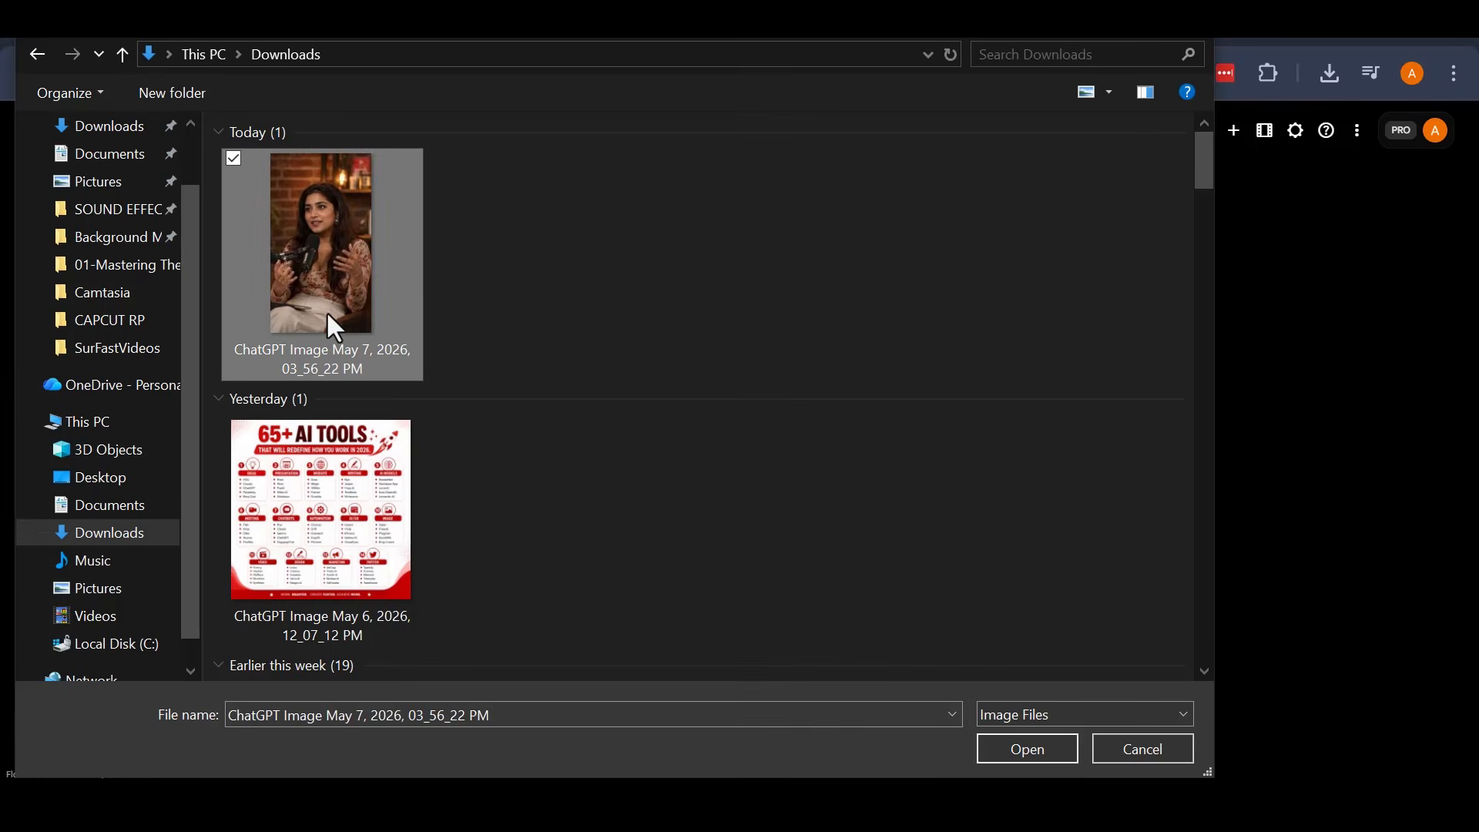
click(988, 751)
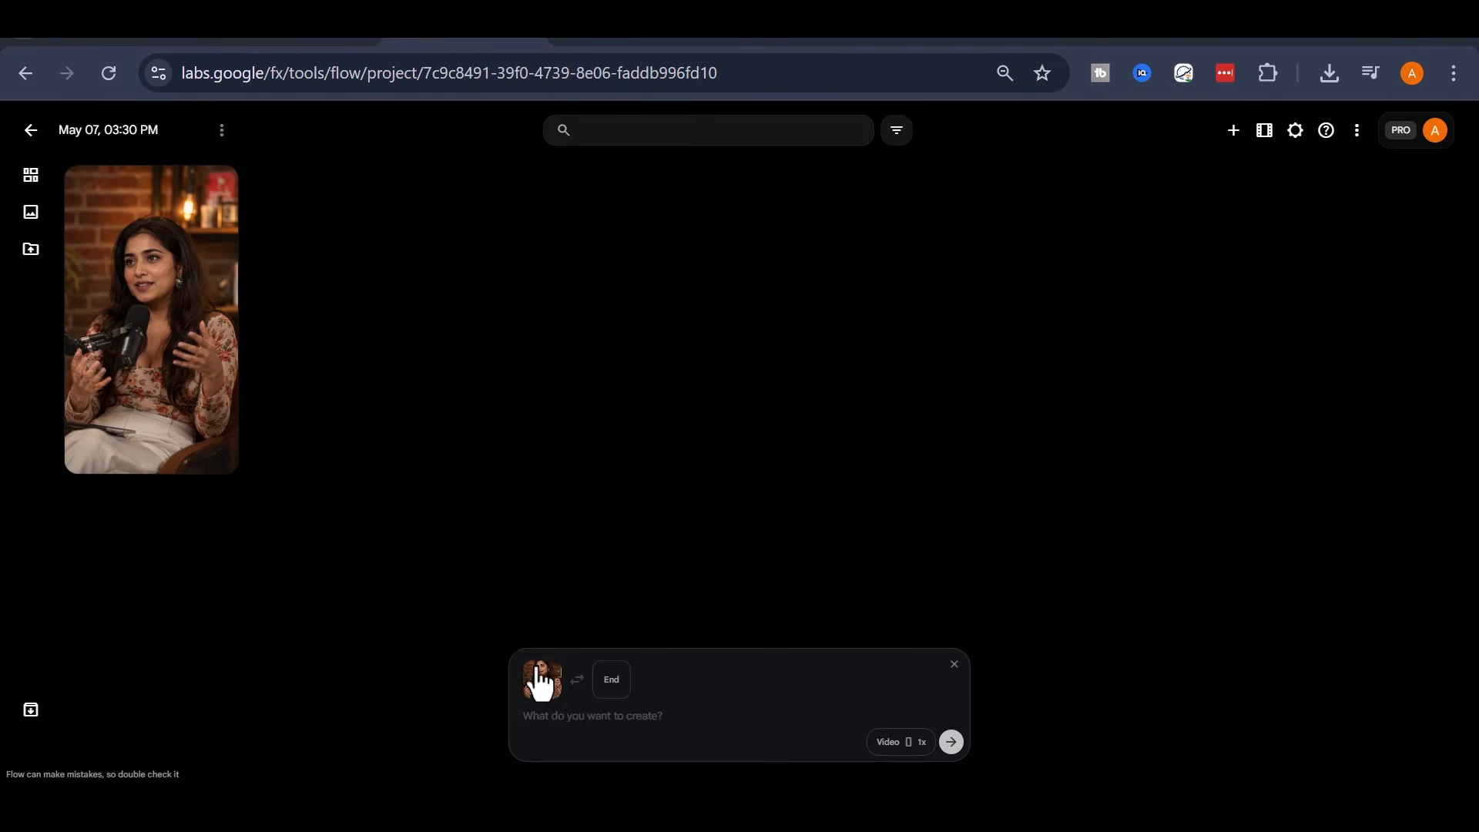
mouse_move(539, 689)
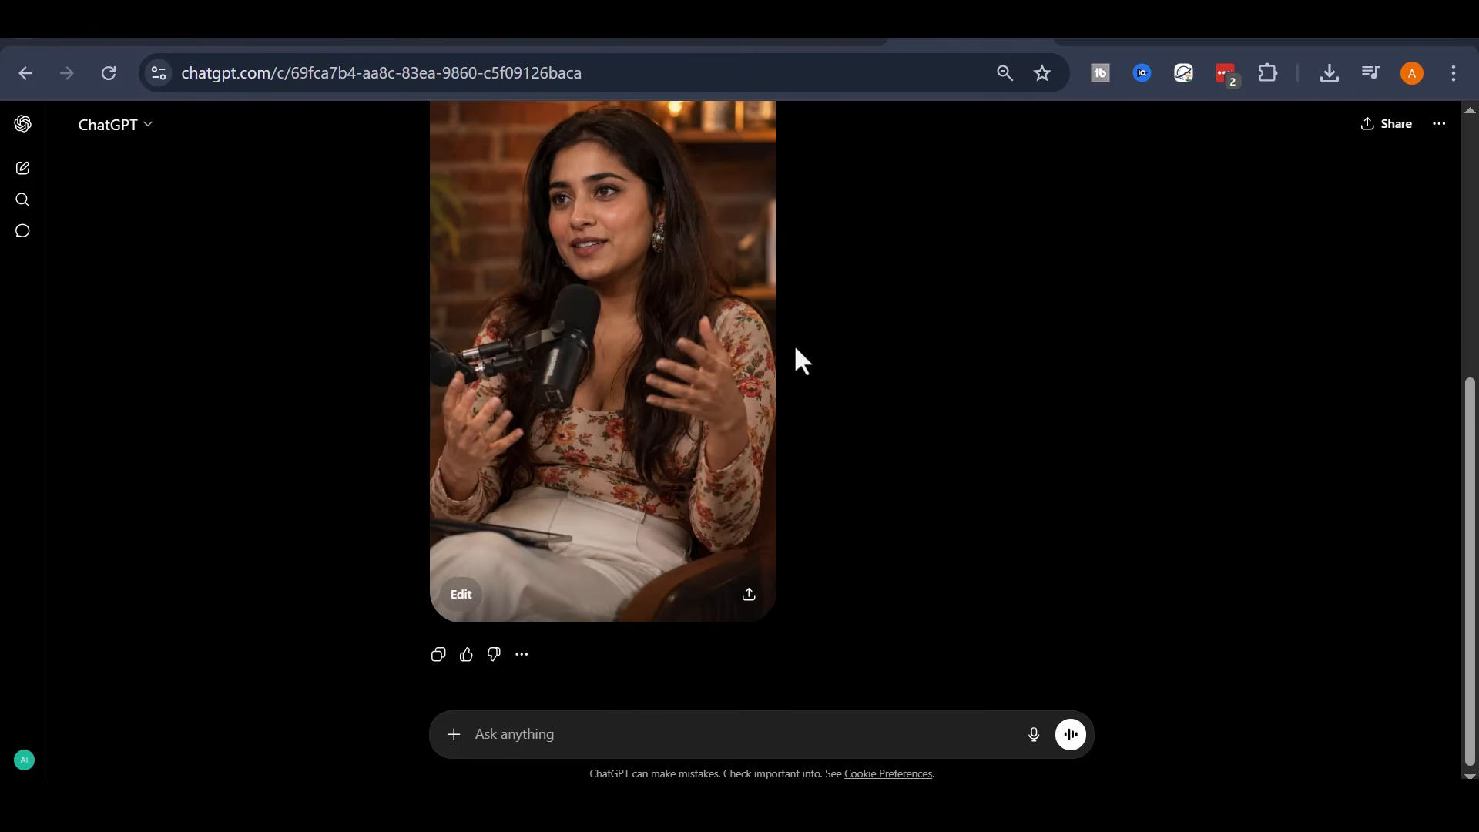
- In ChatGPT, paste and send the prompt requesting 10 short emotional podcast-style dialogues of 2 to 4 lines for Instagram reels
right_click(646, 721)
right_click(574, 730)
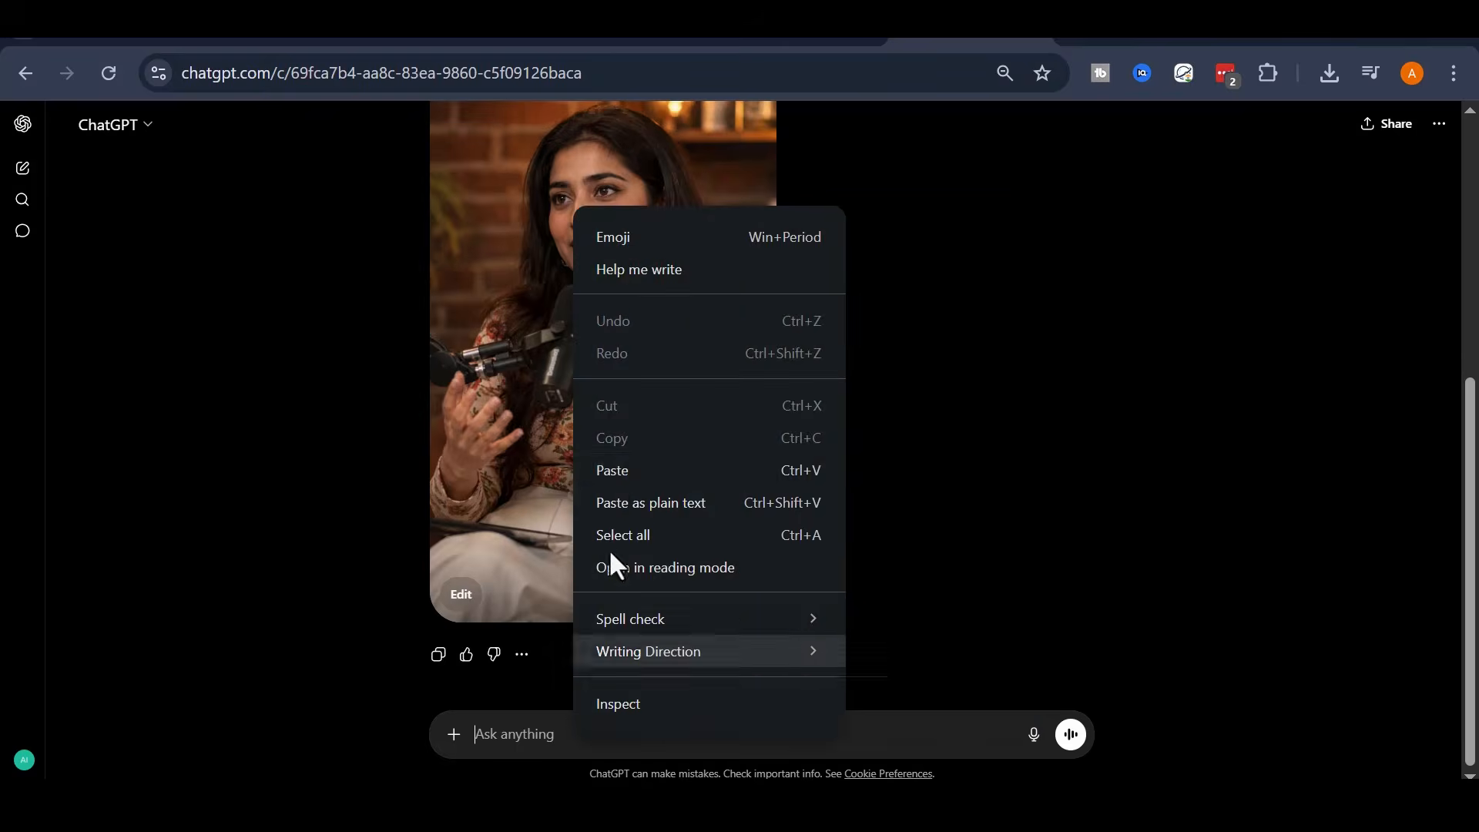
click(613, 470)
drag(909, 537, 441, 531)
click(701, 612)
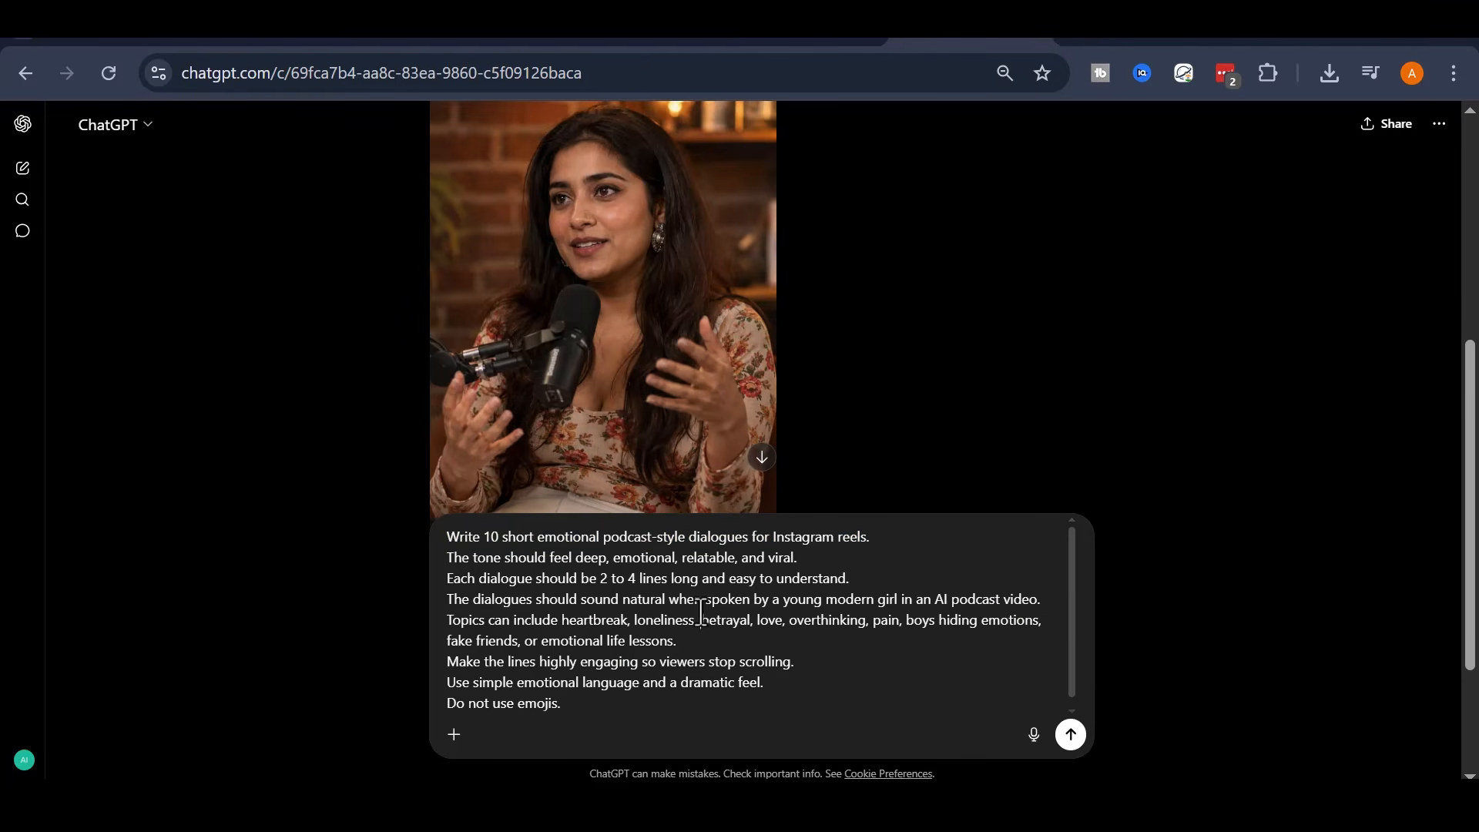
drag(632, 706, 443, 535)
click(743, 661)
click(1070, 735)
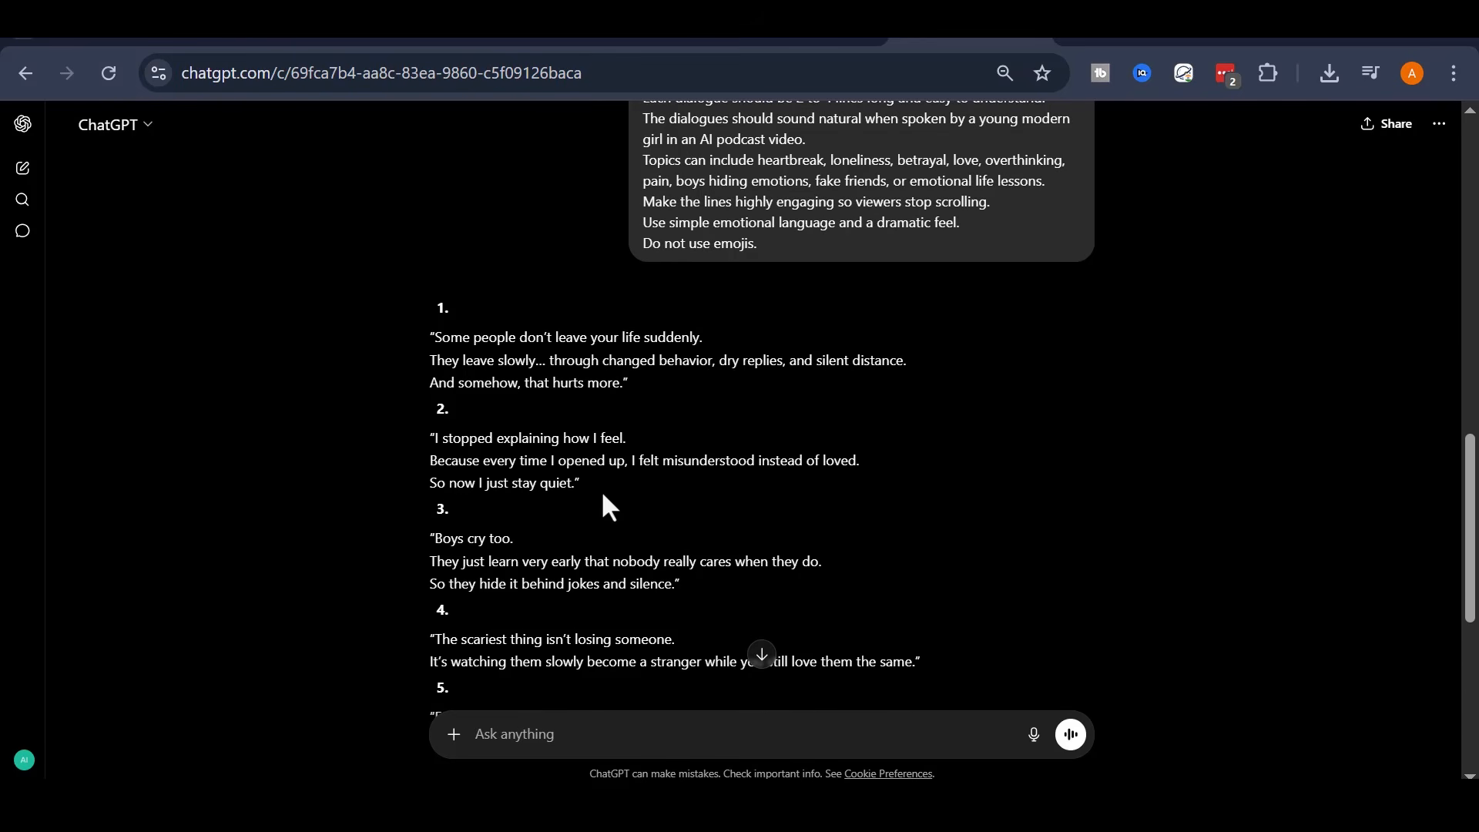
- Look through the generated dialogues and copy the first one, beginning "Some people don't leave your life suddenly."
scroll(621, 520, down, 2)
scroll(620, 520, up, 2)
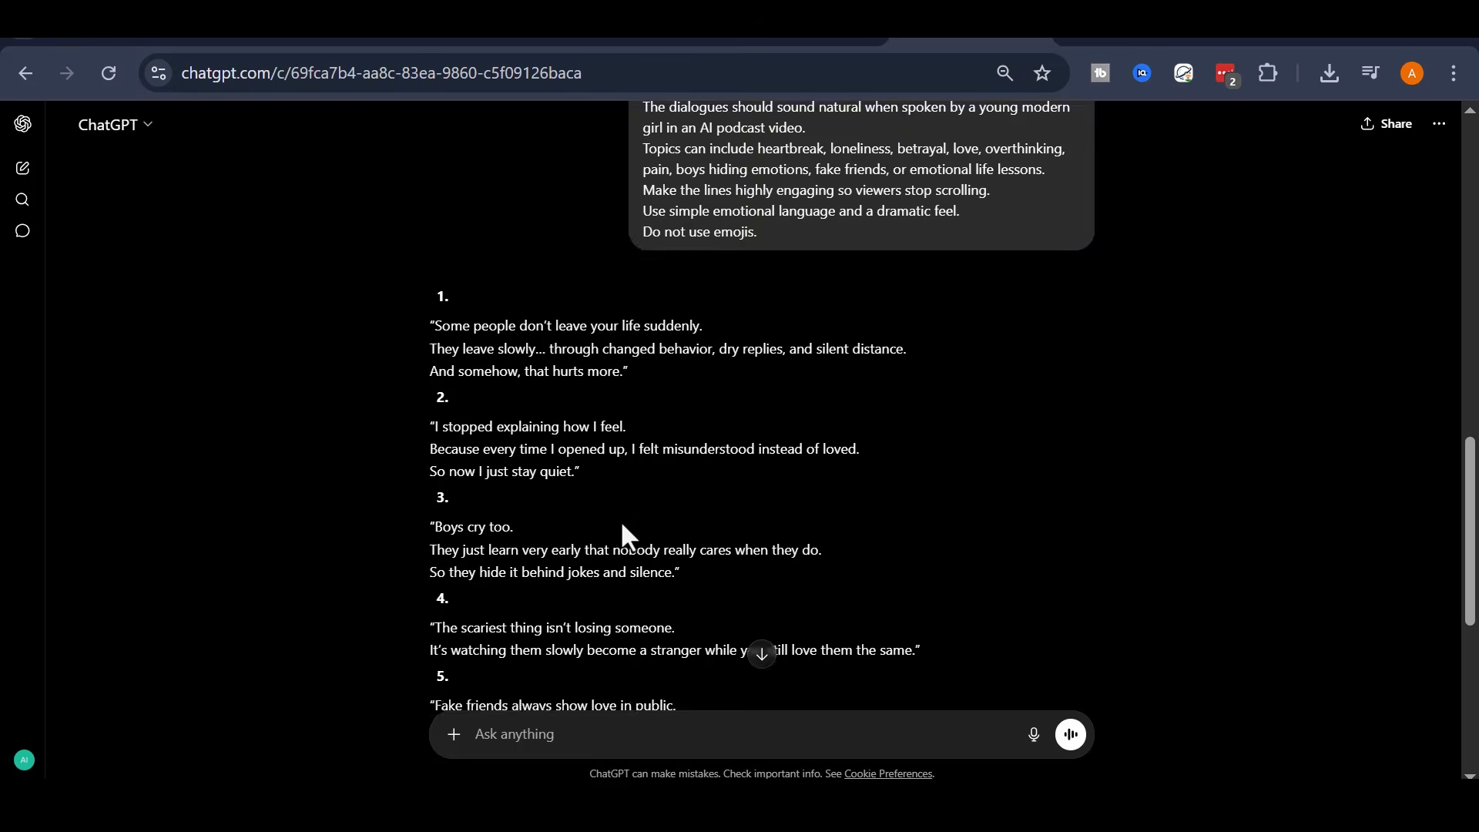
scroll(621, 520, down, 3)
scroll(554, 540, up, 5)
drag(429, 491, 710, 545)
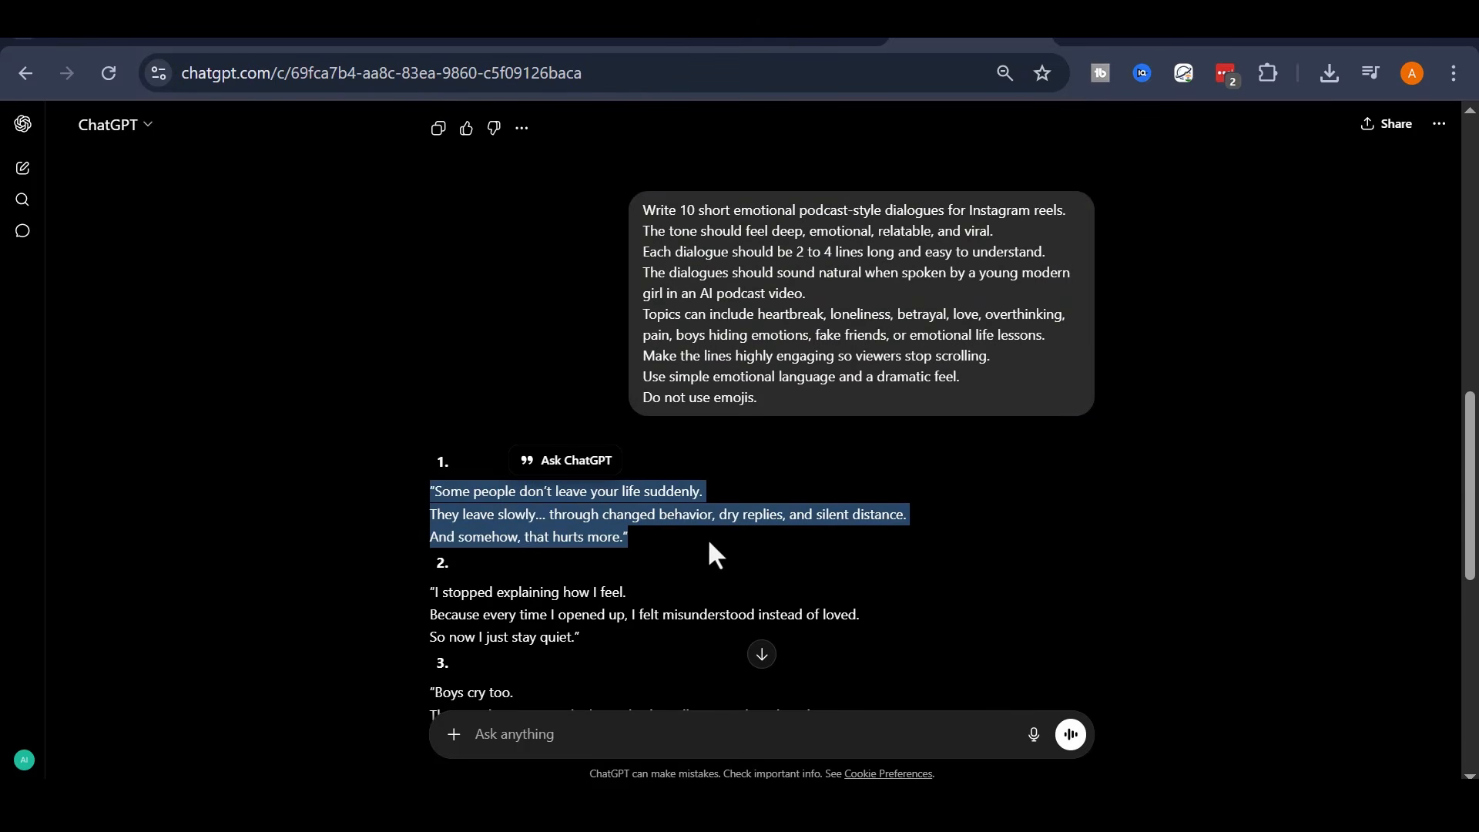
click(652, 497)
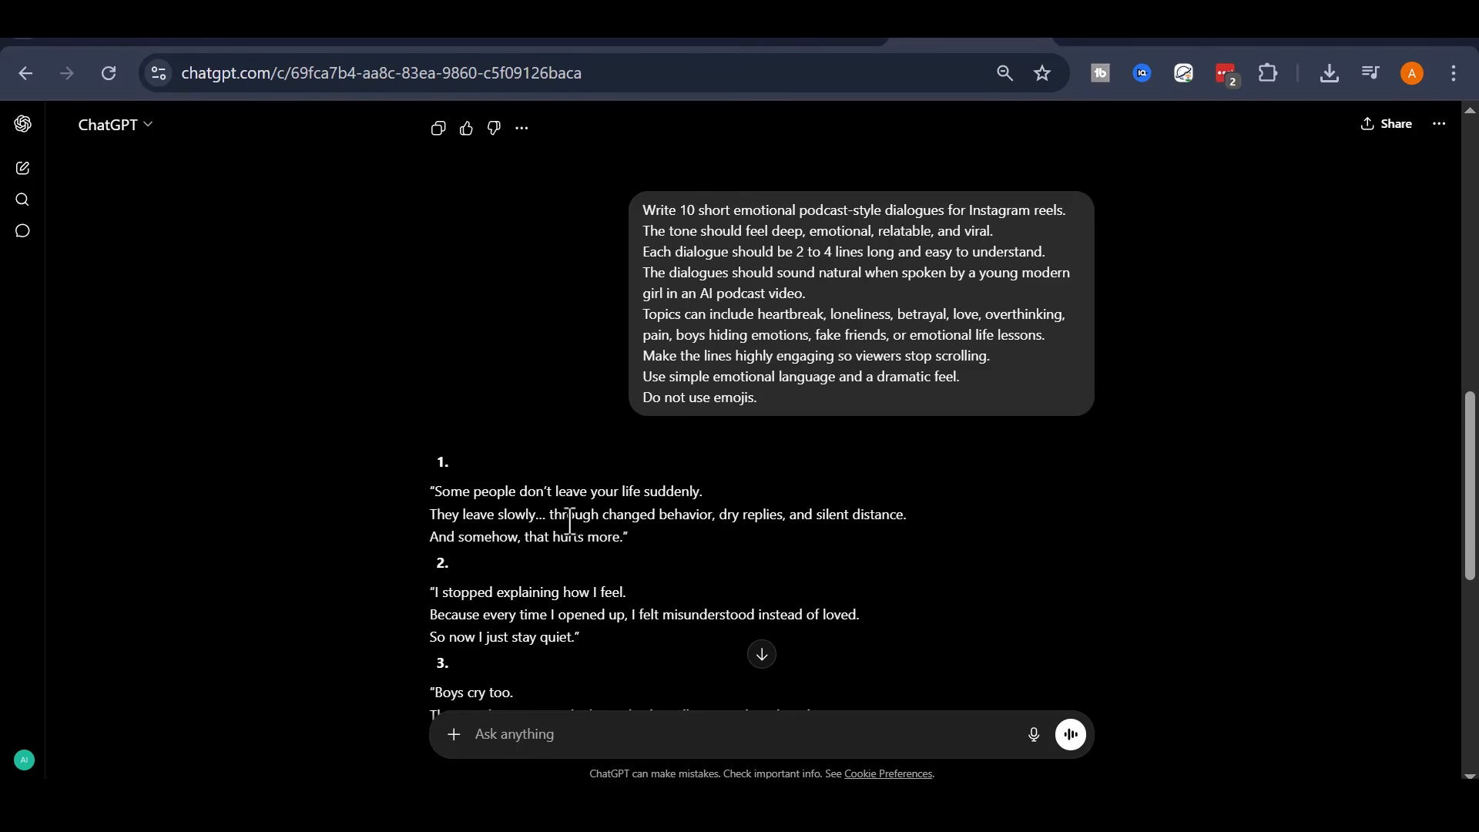
scroll(558, 389, down, 2)
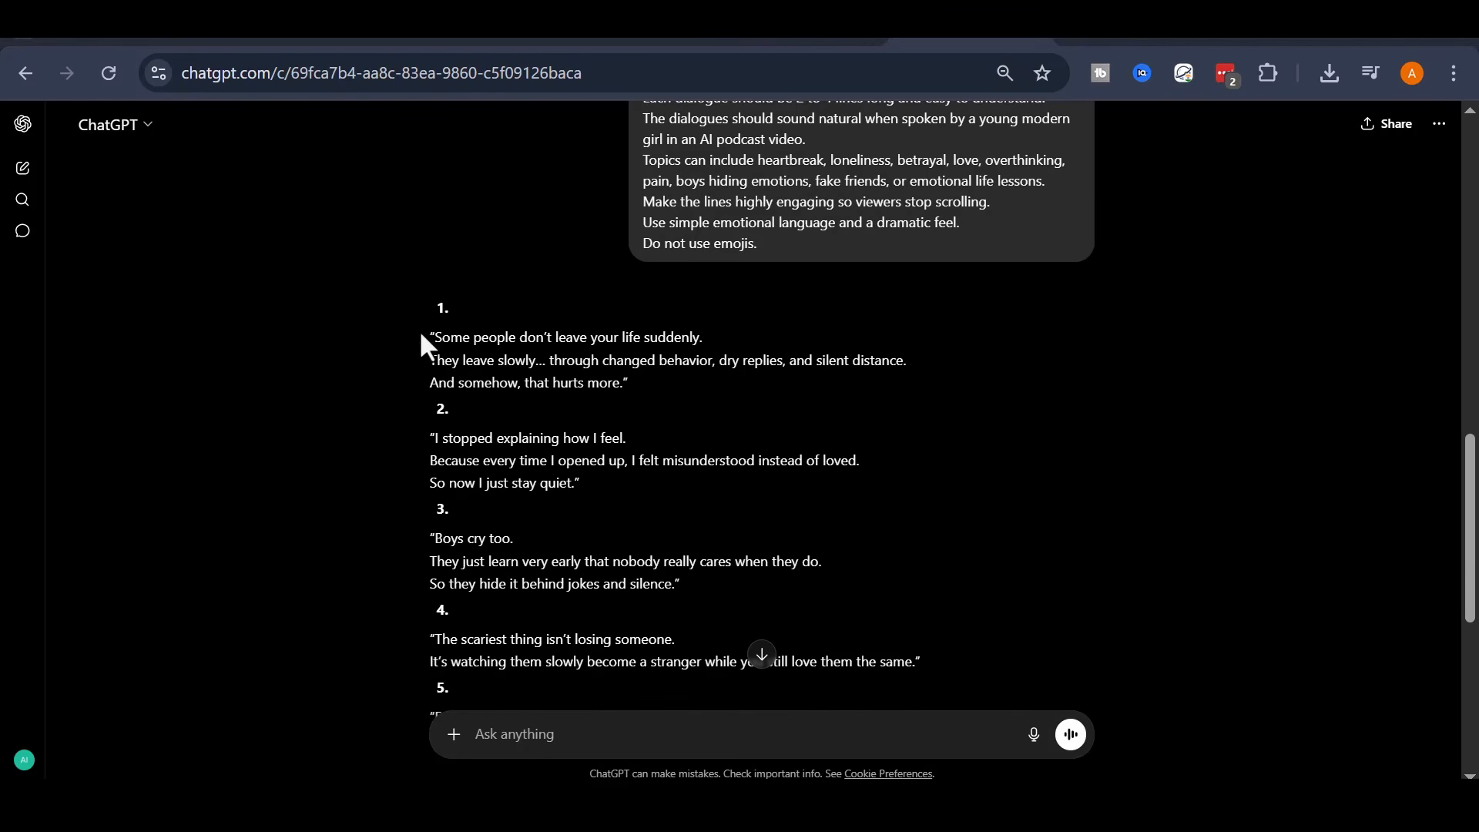
drag(429, 339, 636, 388)
right_click(568, 388)
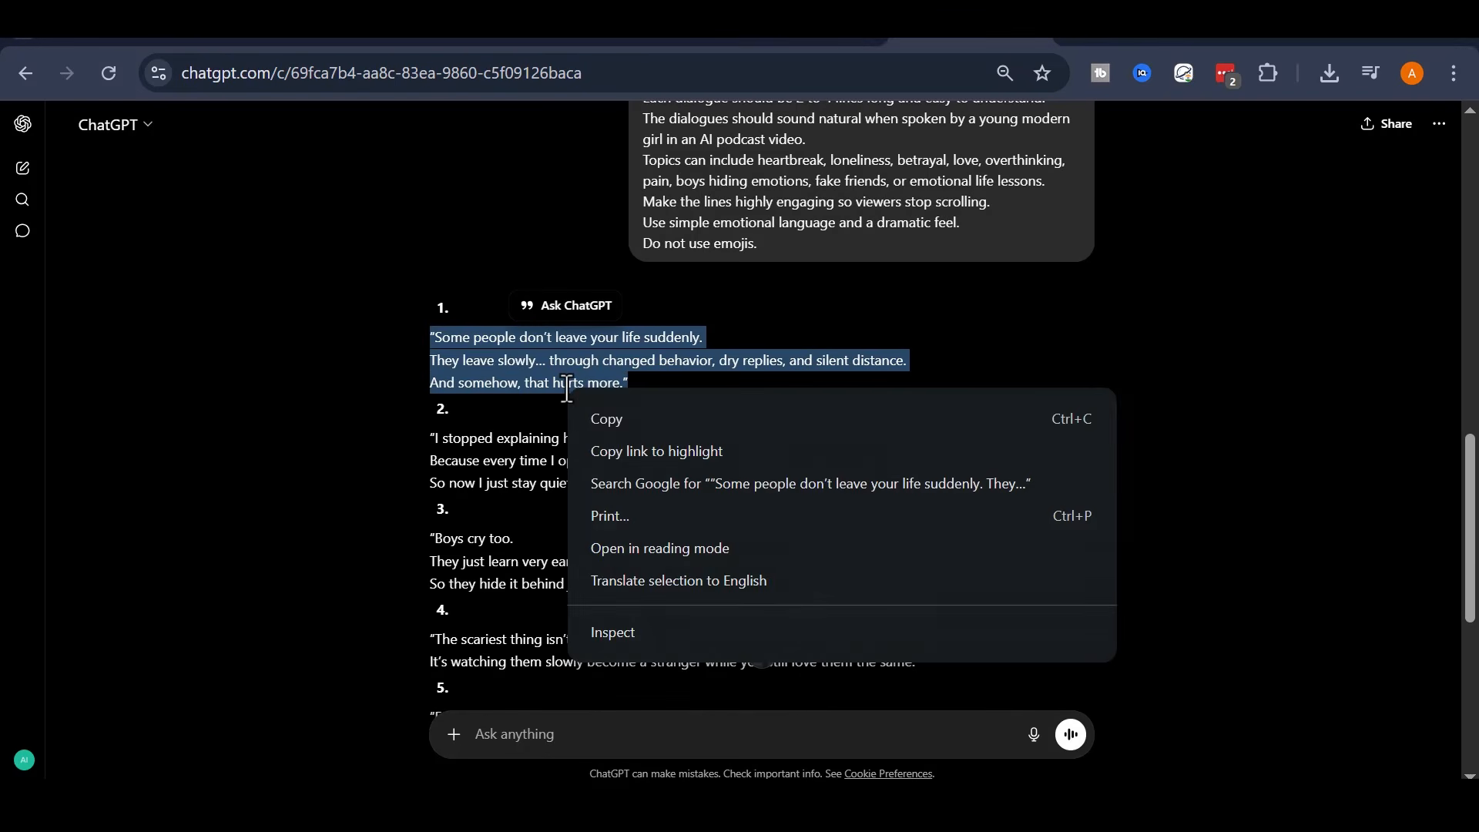
click(618, 420)
- In Google Flow, replace the PASTE YOUR DIALOGUE HERE placeholder in the video prompt with the copied dialogue
click(464, 40)
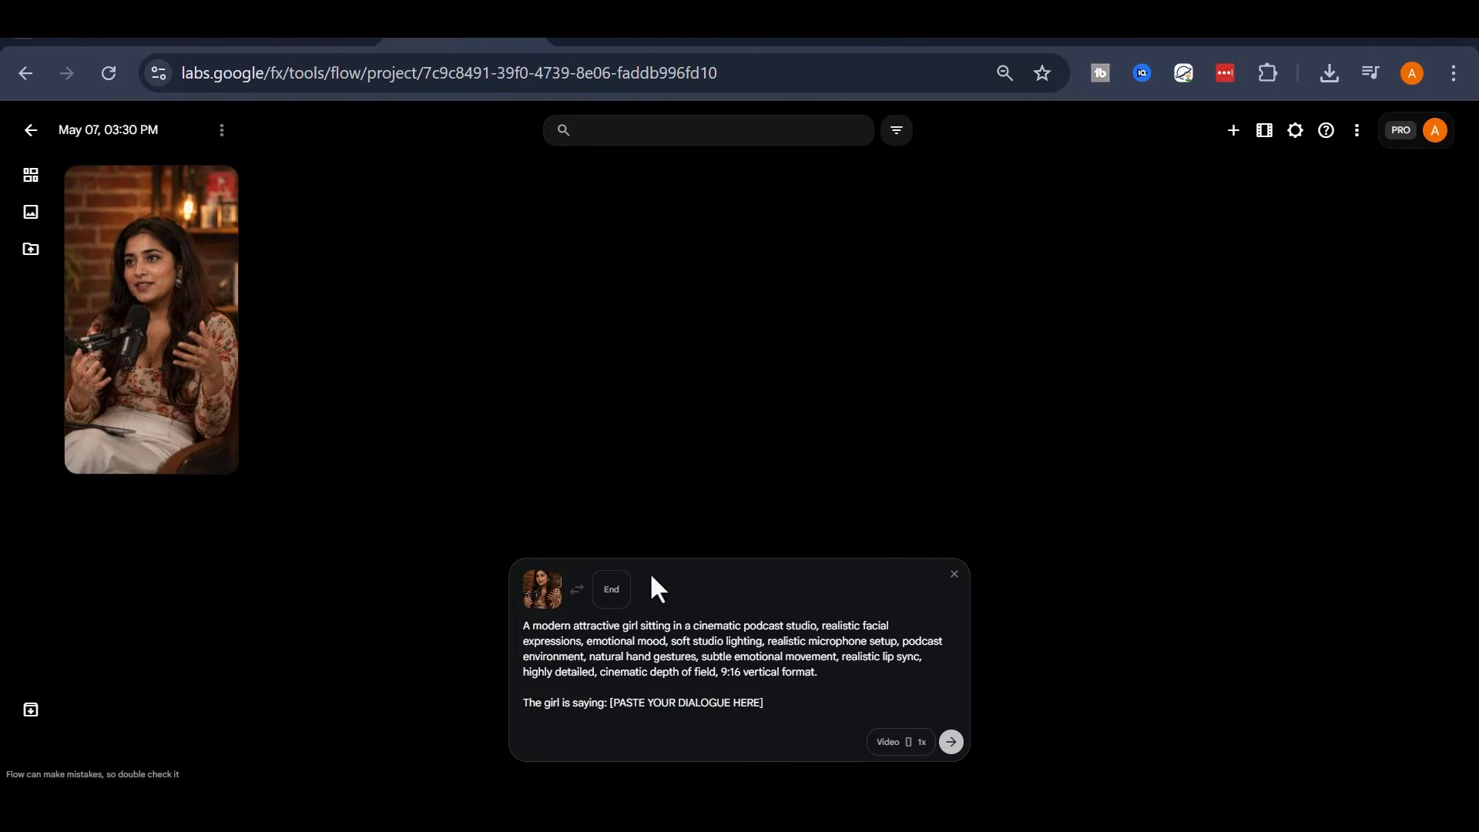
drag(612, 702, 759, 703)
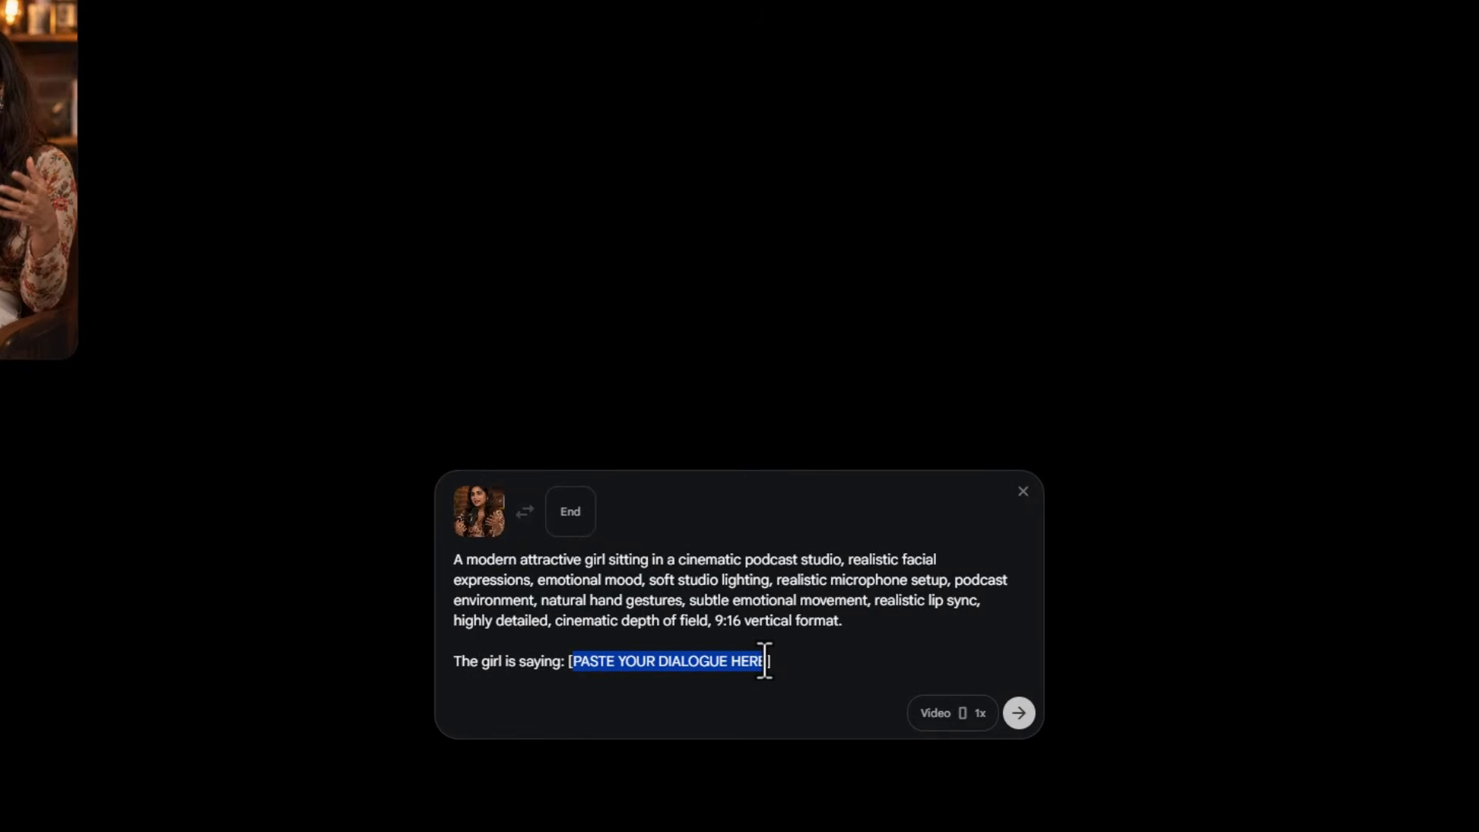
right_click(765, 661)
click(871, 46)
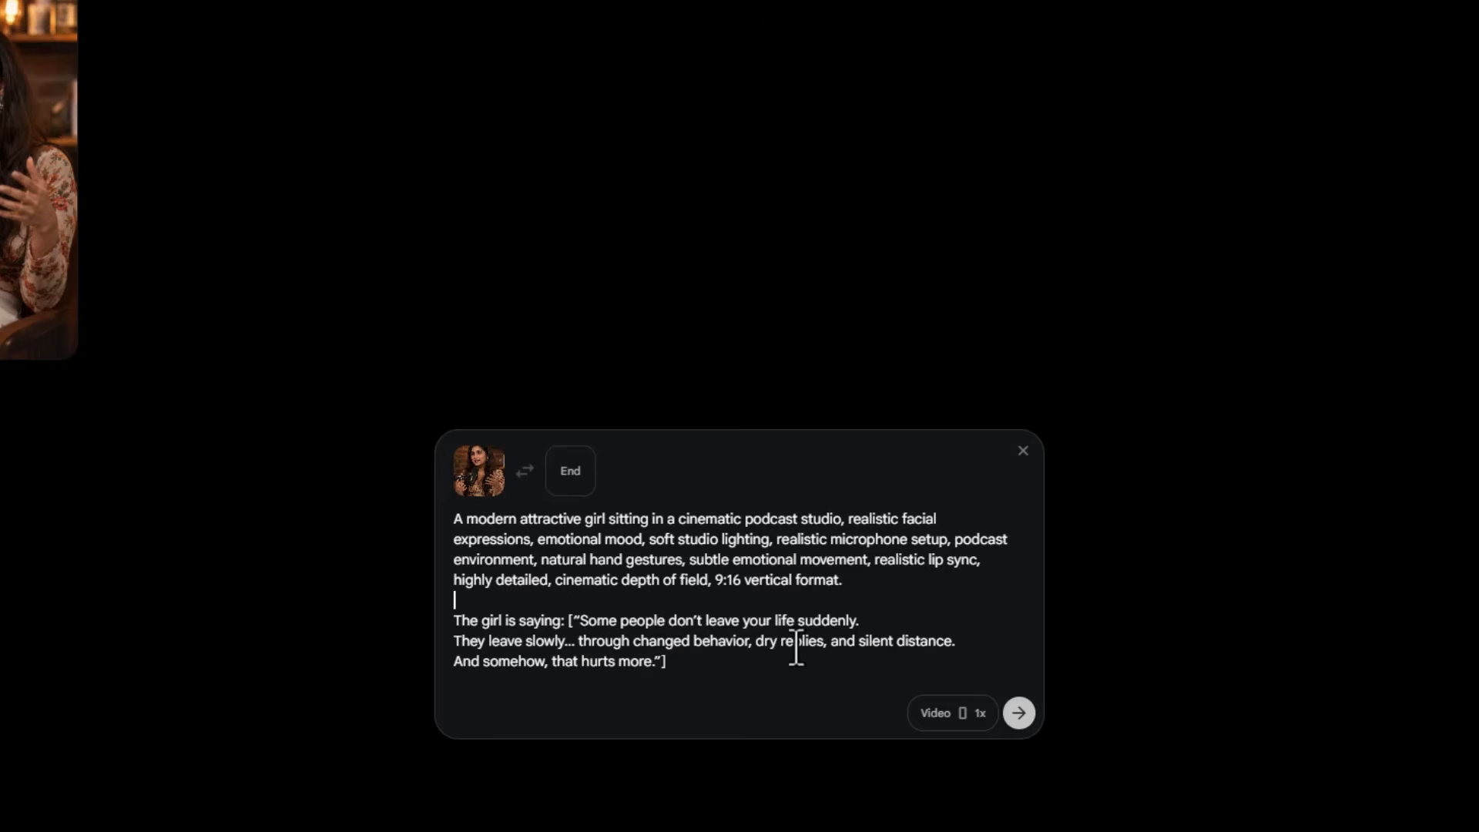
- Cut the pasted dialogue down to its first sentence, "Some people don't leave your life suddenly", and generate the video
drag(455, 639, 660, 660)
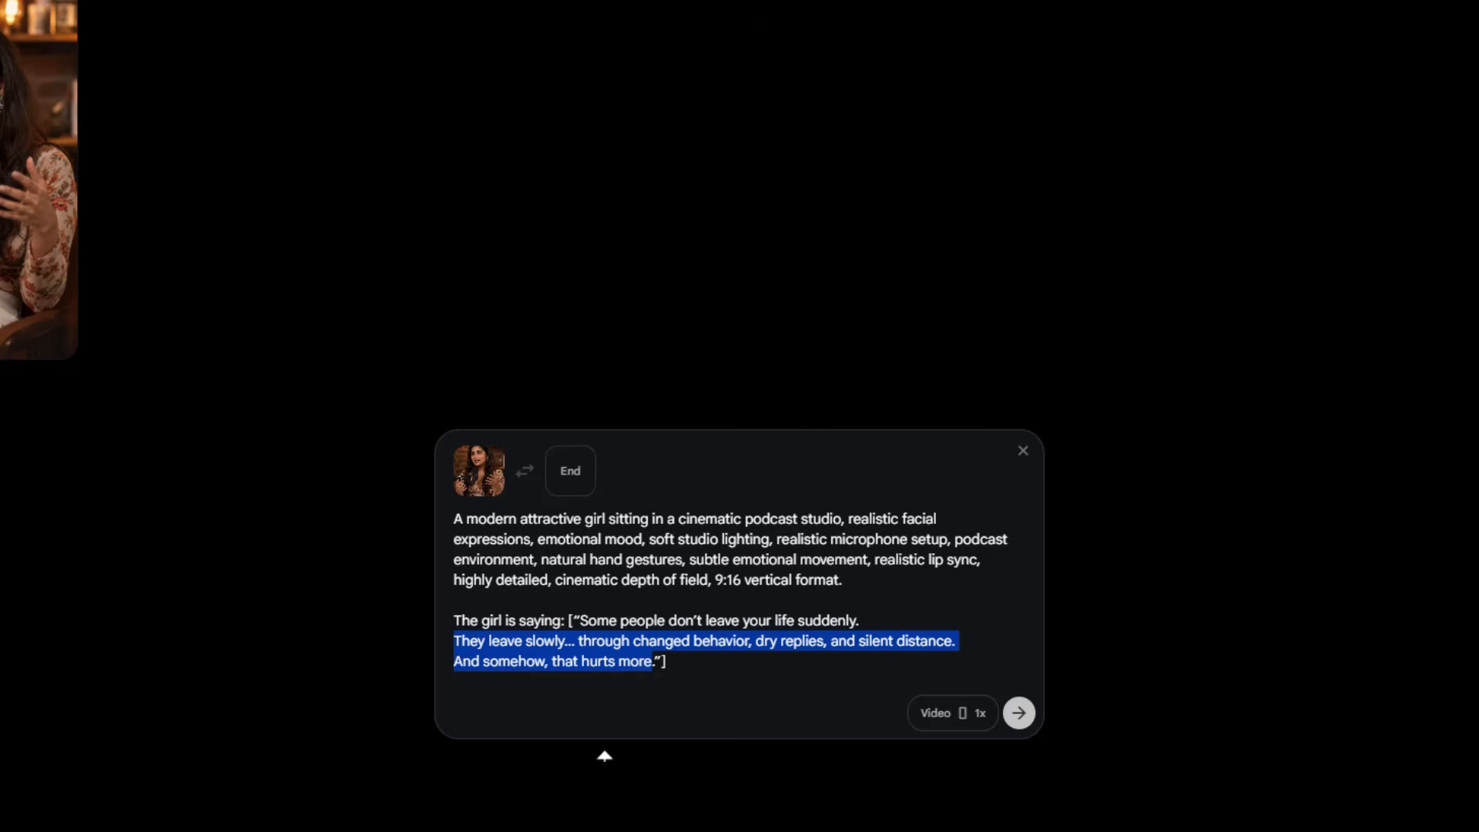
key(BackSpace)
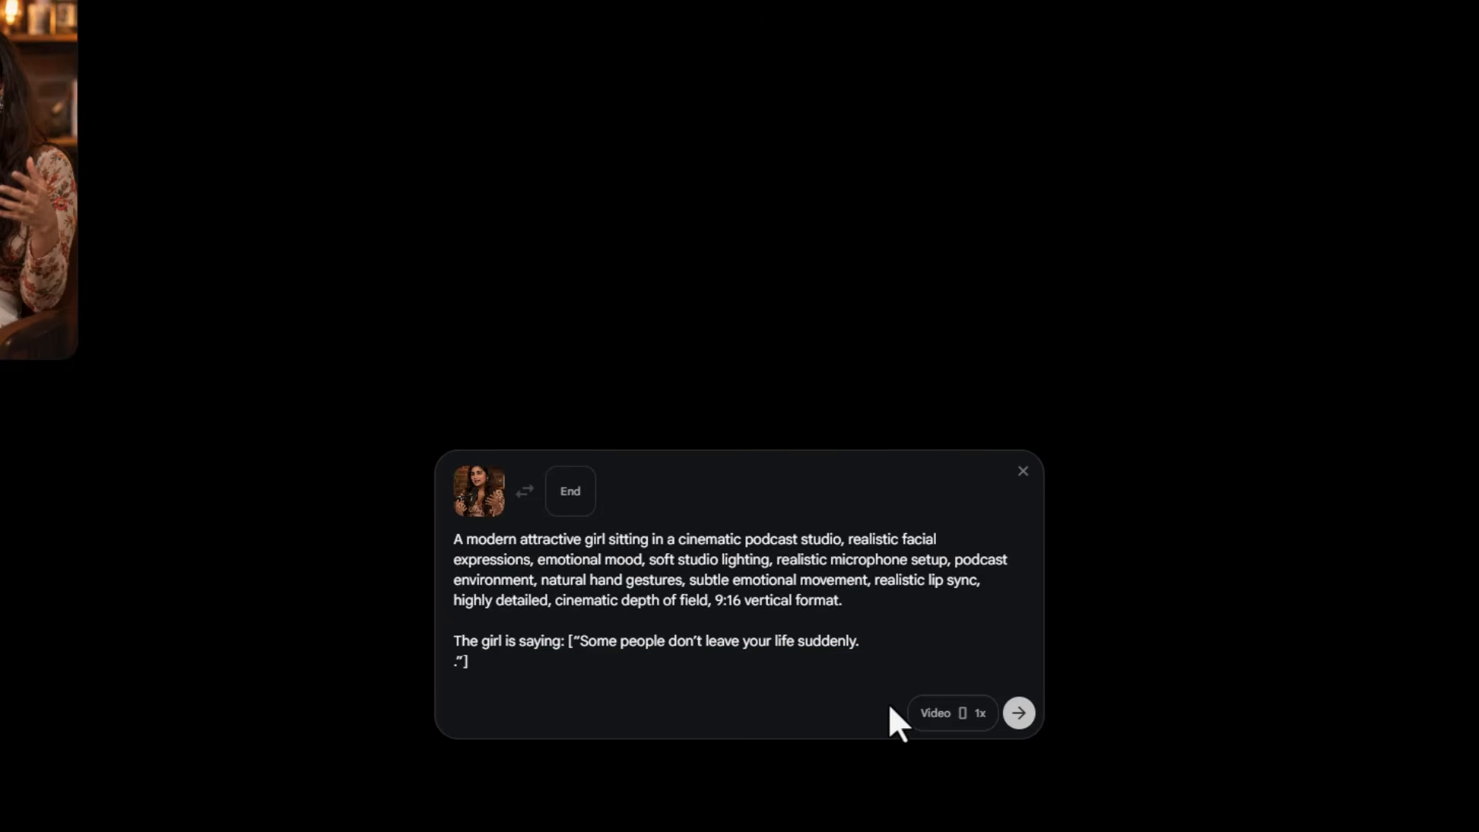
key(BackSpace)
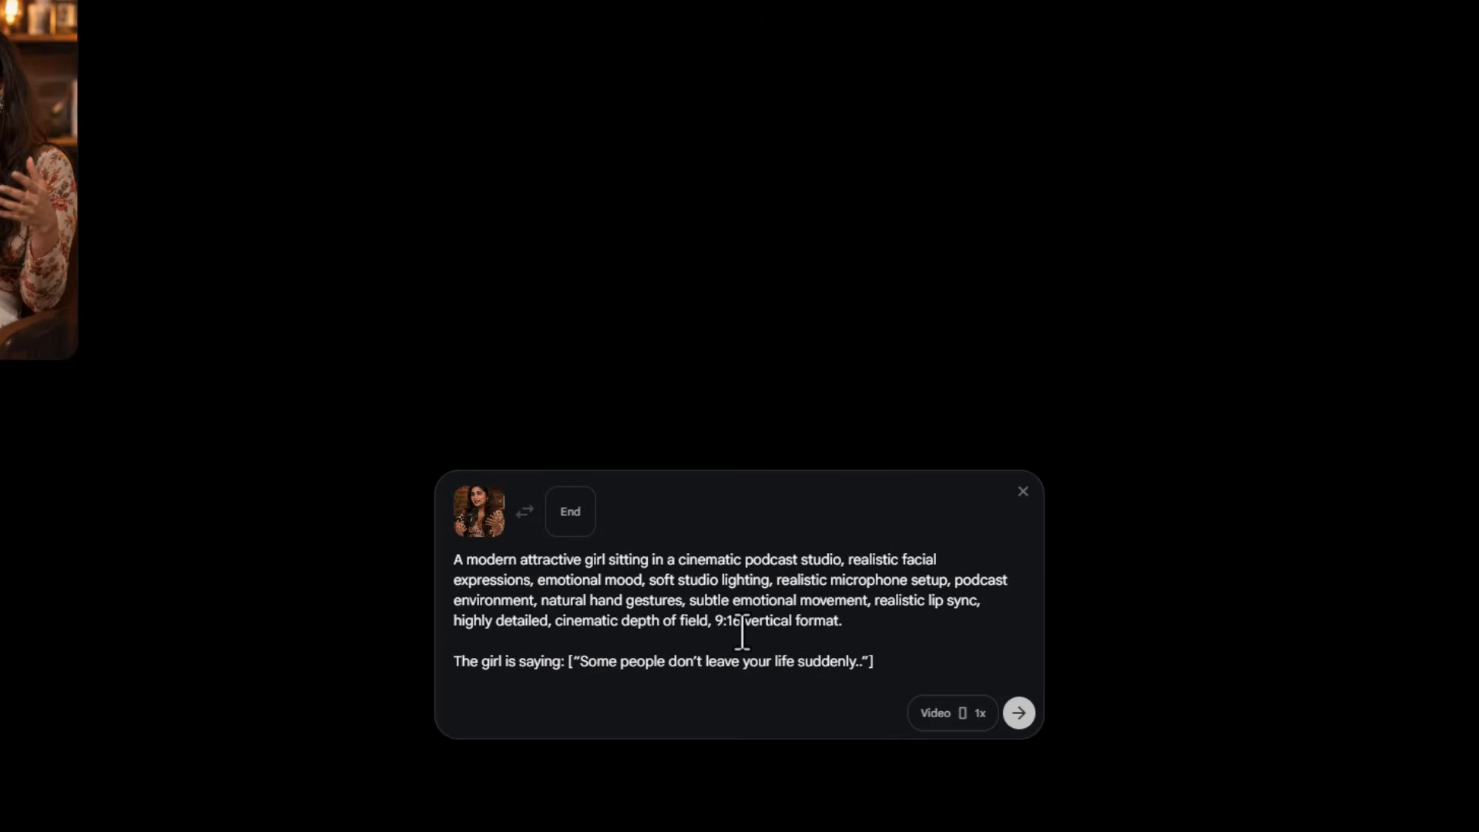
click(1019, 713)
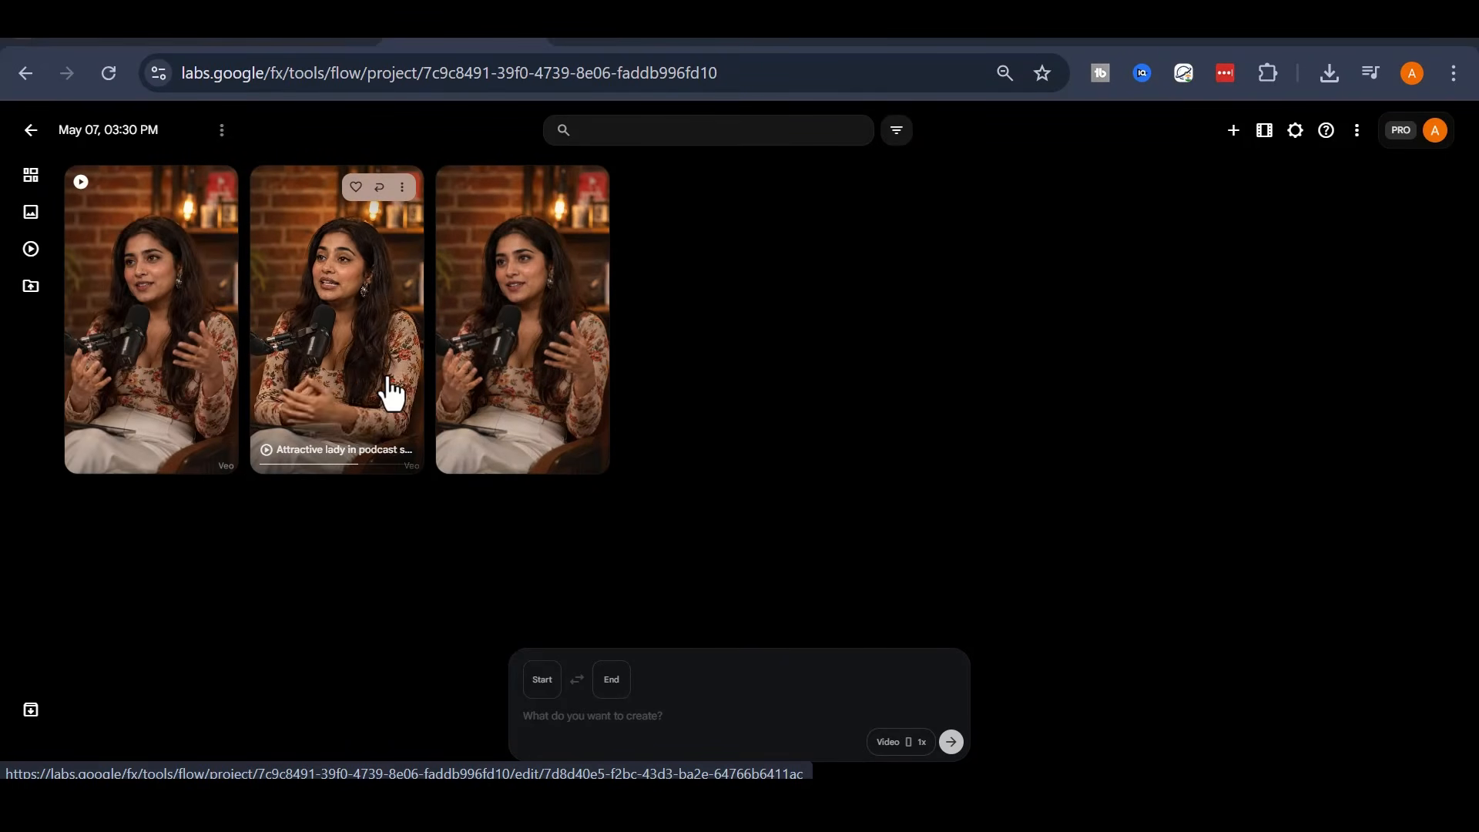
- Open and play the generated podcast video, and set its extension model to Veo 3.1 - Fast
click(346, 331)
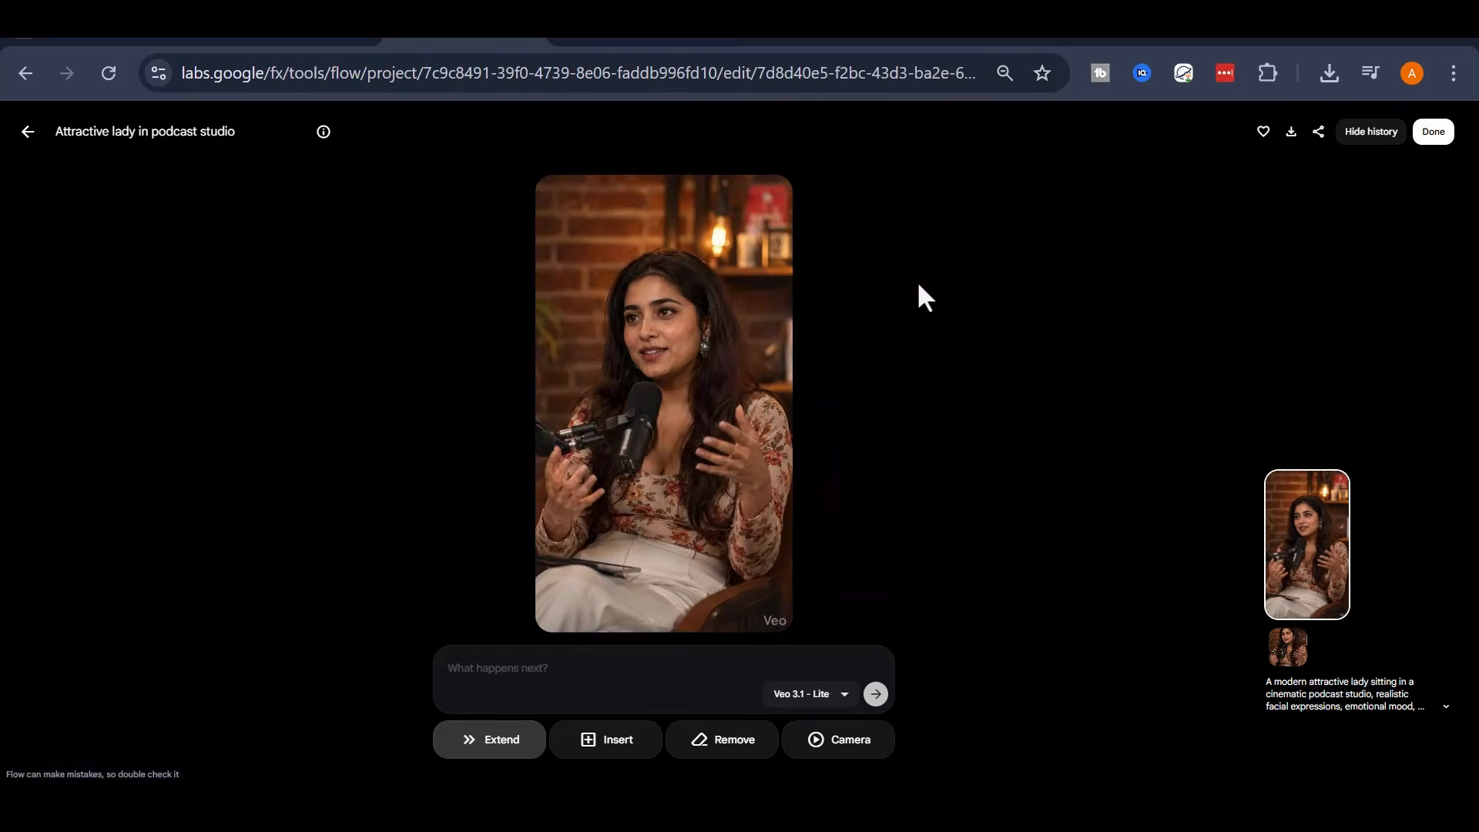
click(554, 613)
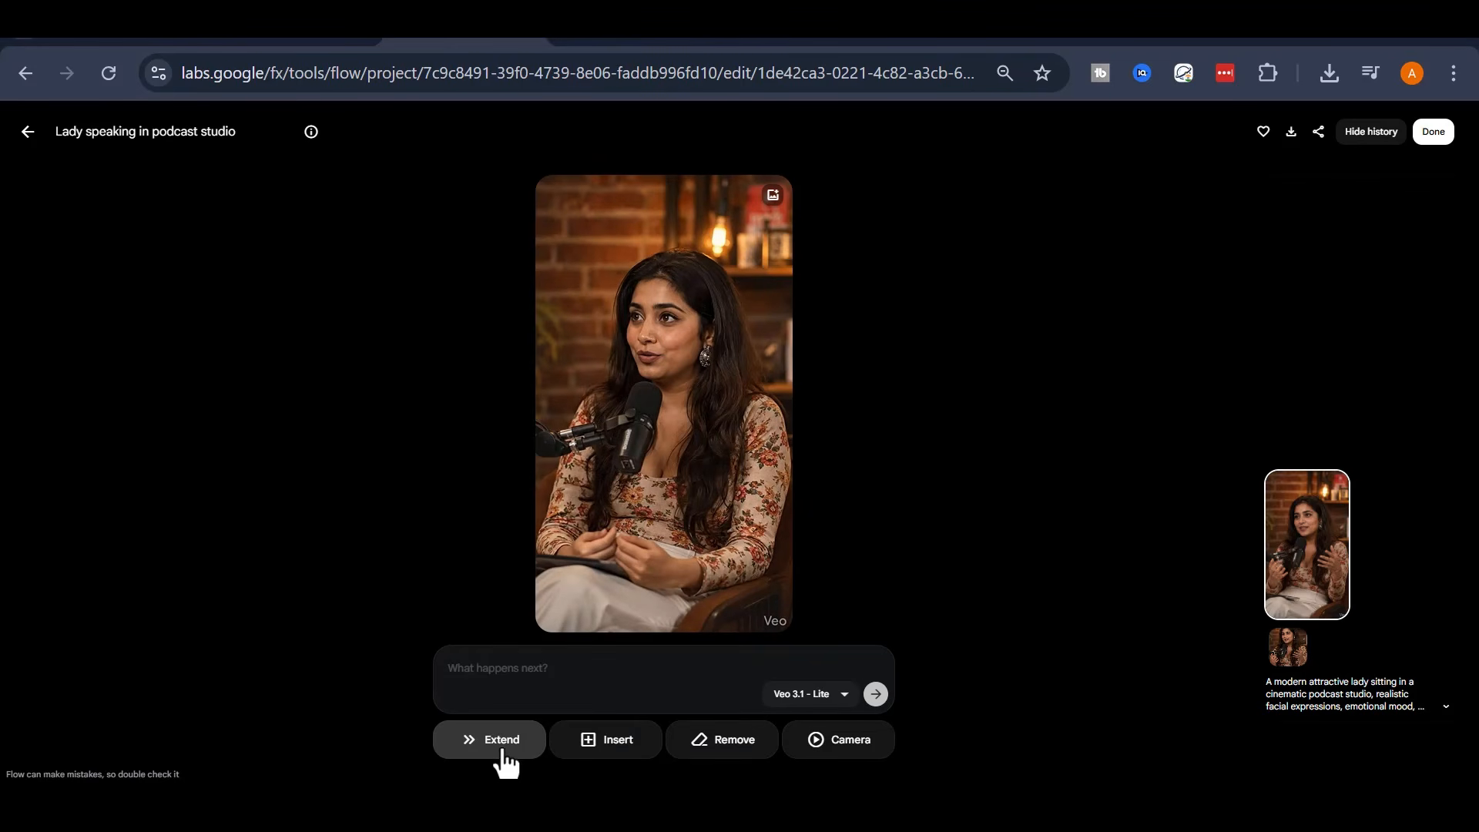
click(820, 697)
click(820, 597)
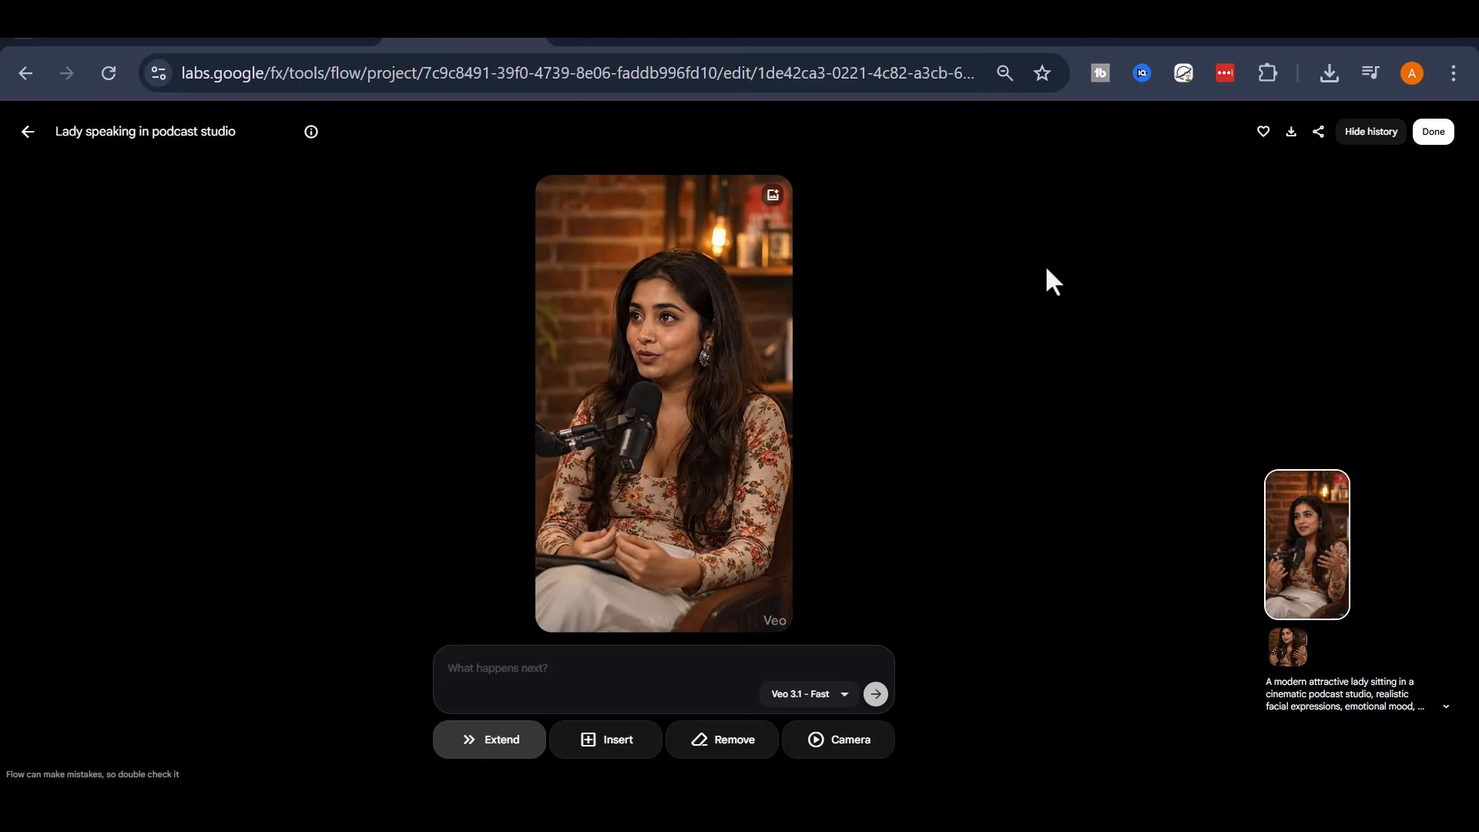
- Expand the clip's original prompt in the history, copy all of it and paste it as the extension prompt
click(1445, 709)
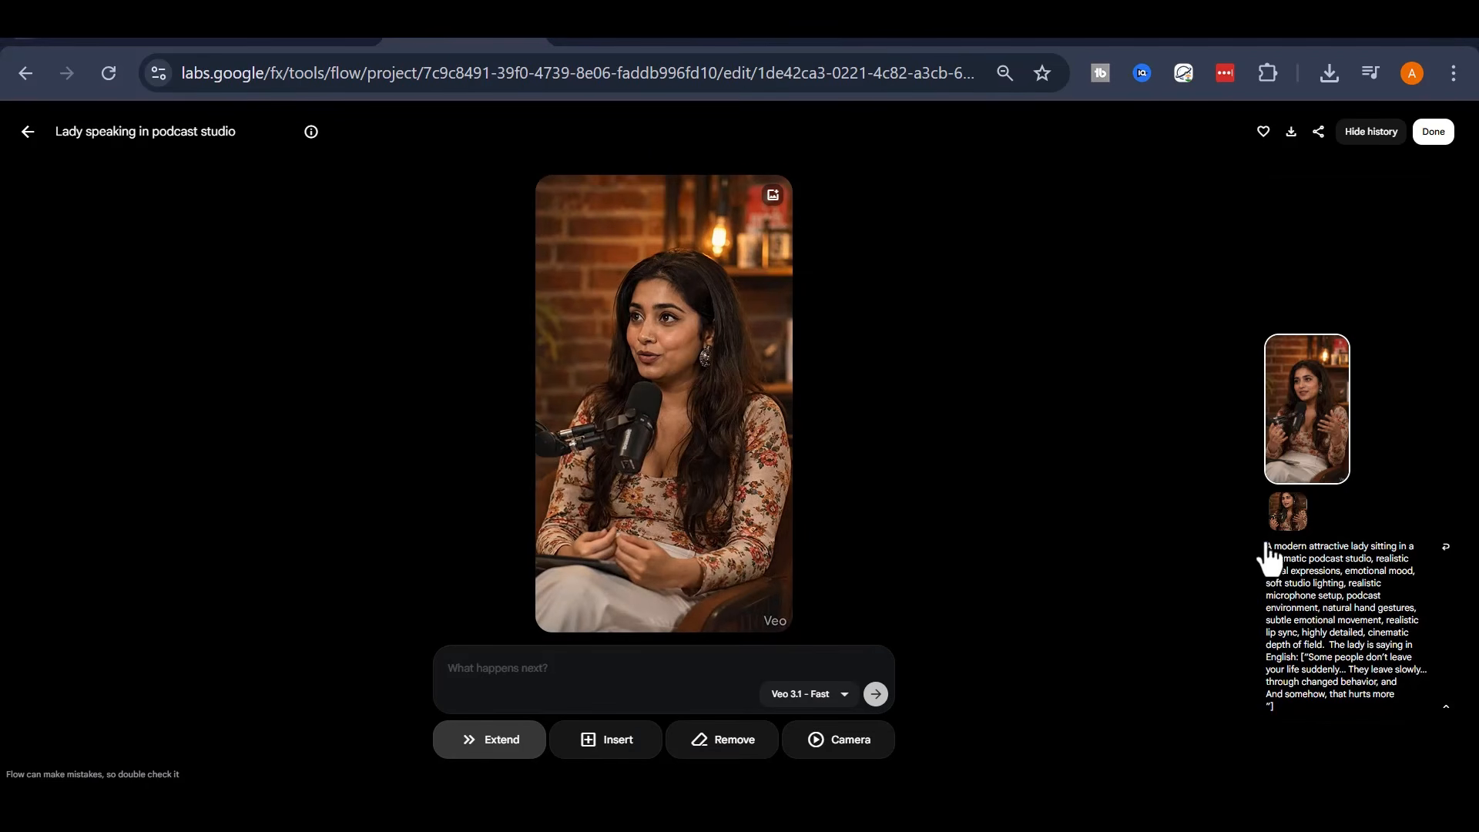
drag(1267, 549, 1313, 720)
right_click(1313, 661)
click(812, 395)
right_click(568, 670)
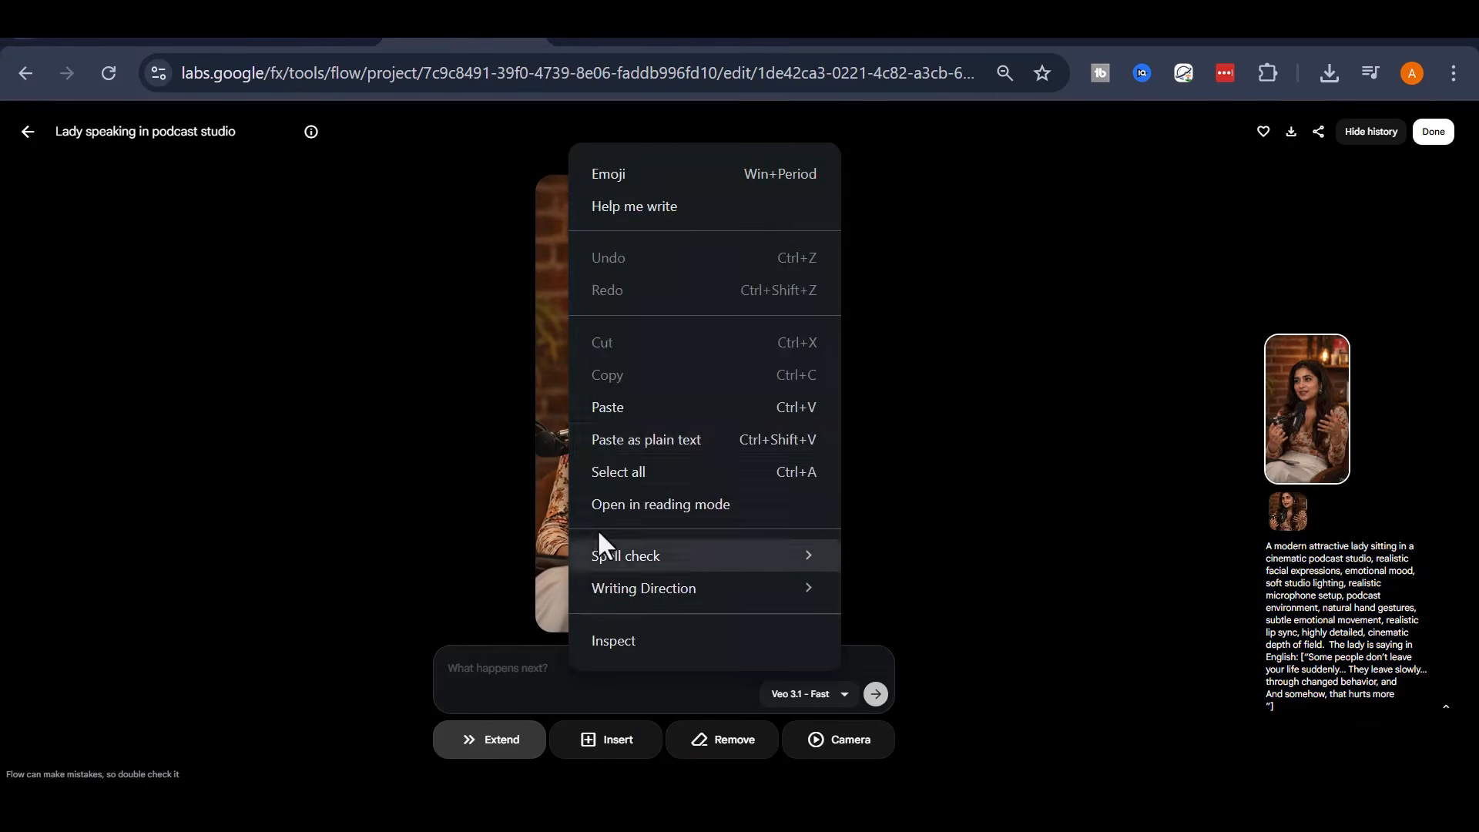
click(607, 407)
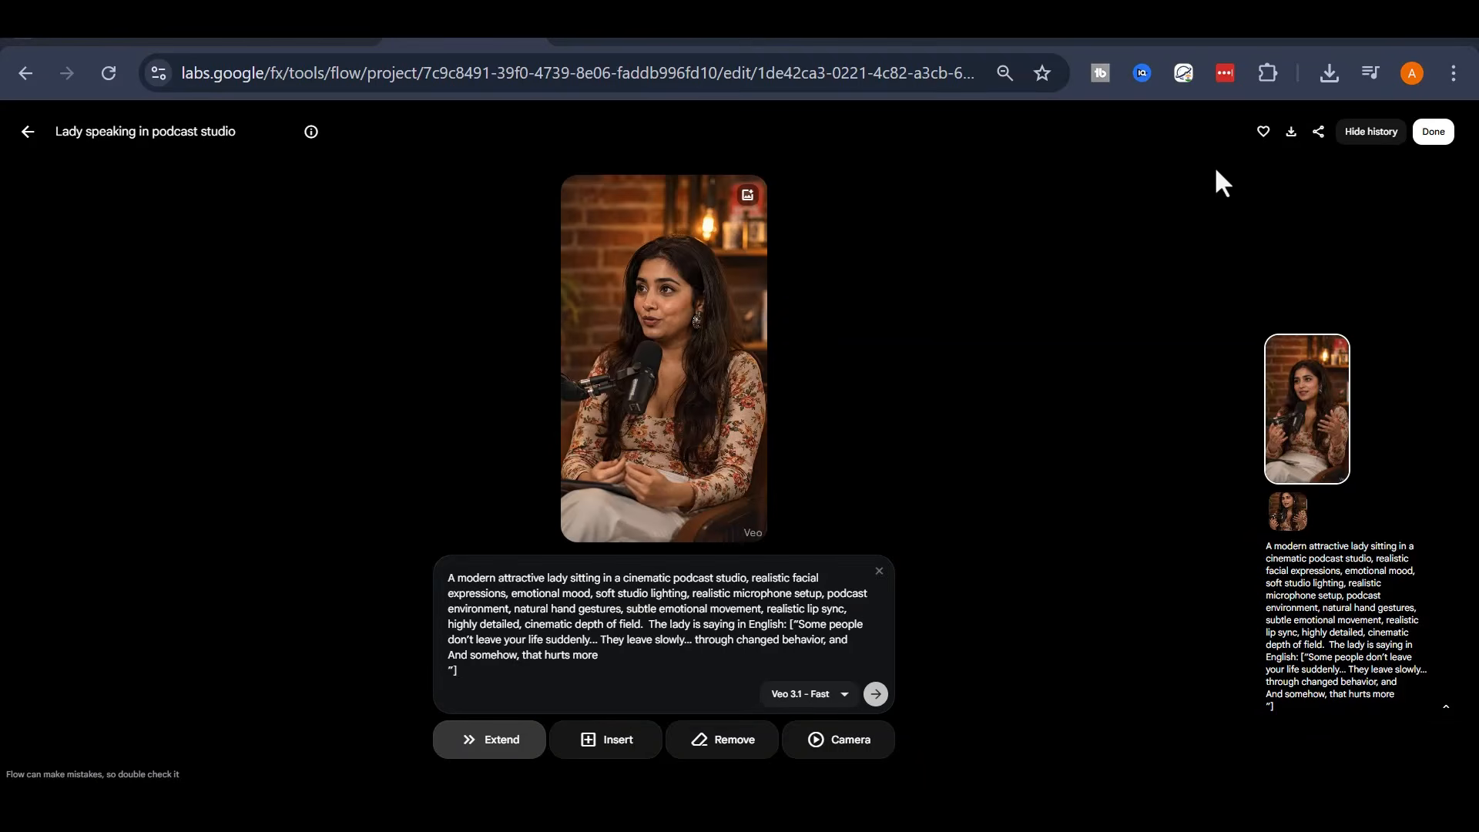
- In ChatGPT, copy the second dialogue, beginning "I stopped explaining how I feel."
click(972, 42)
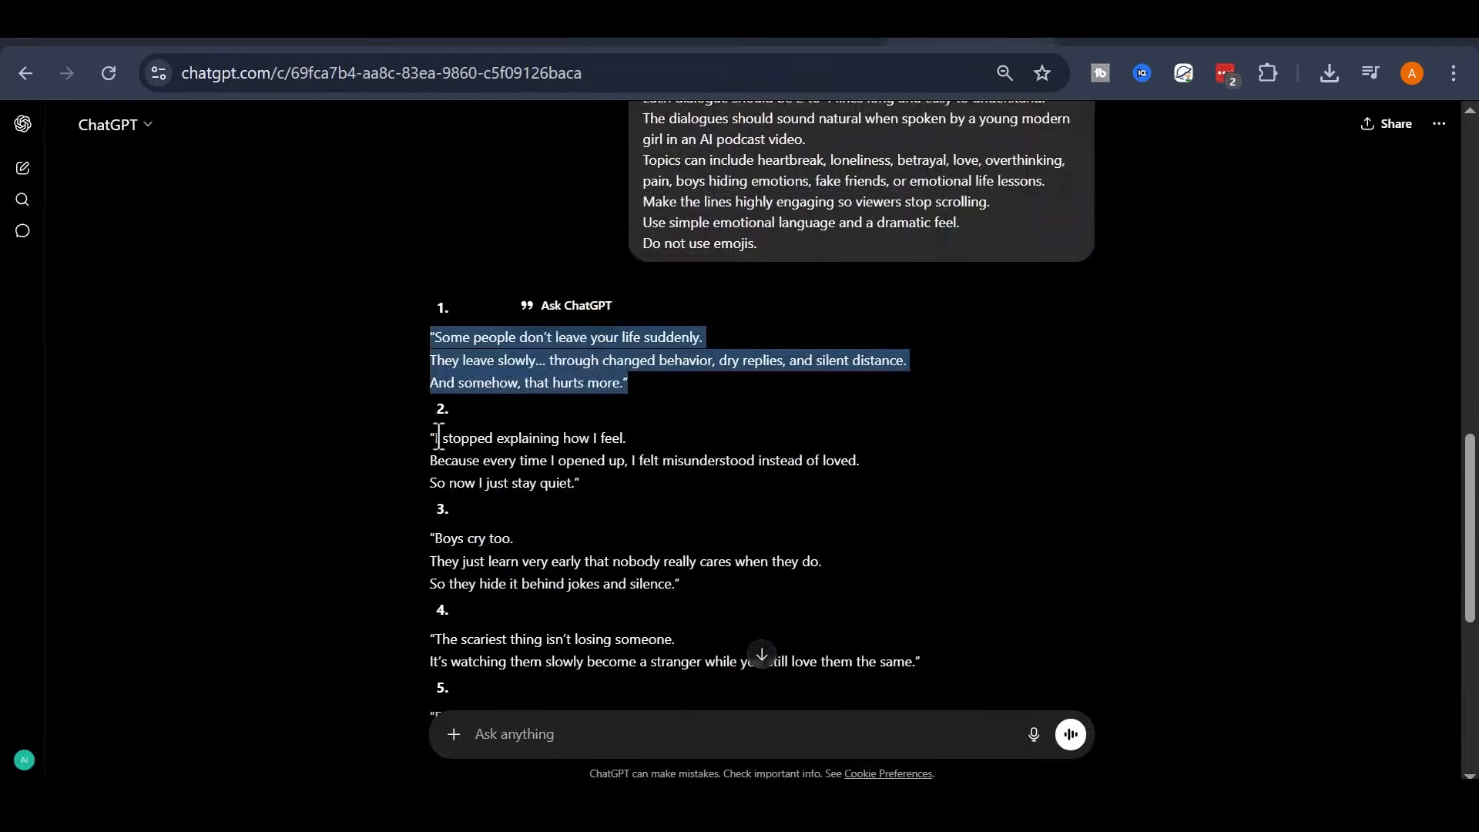
drag(438, 436, 569, 485)
right_click(561, 482)
click(584, 499)
- In Google Flow, swap the extension prompt's dialogue for the copied one, ending it at "misunderstood instead of loved", and generate the extension
click(493, 42)
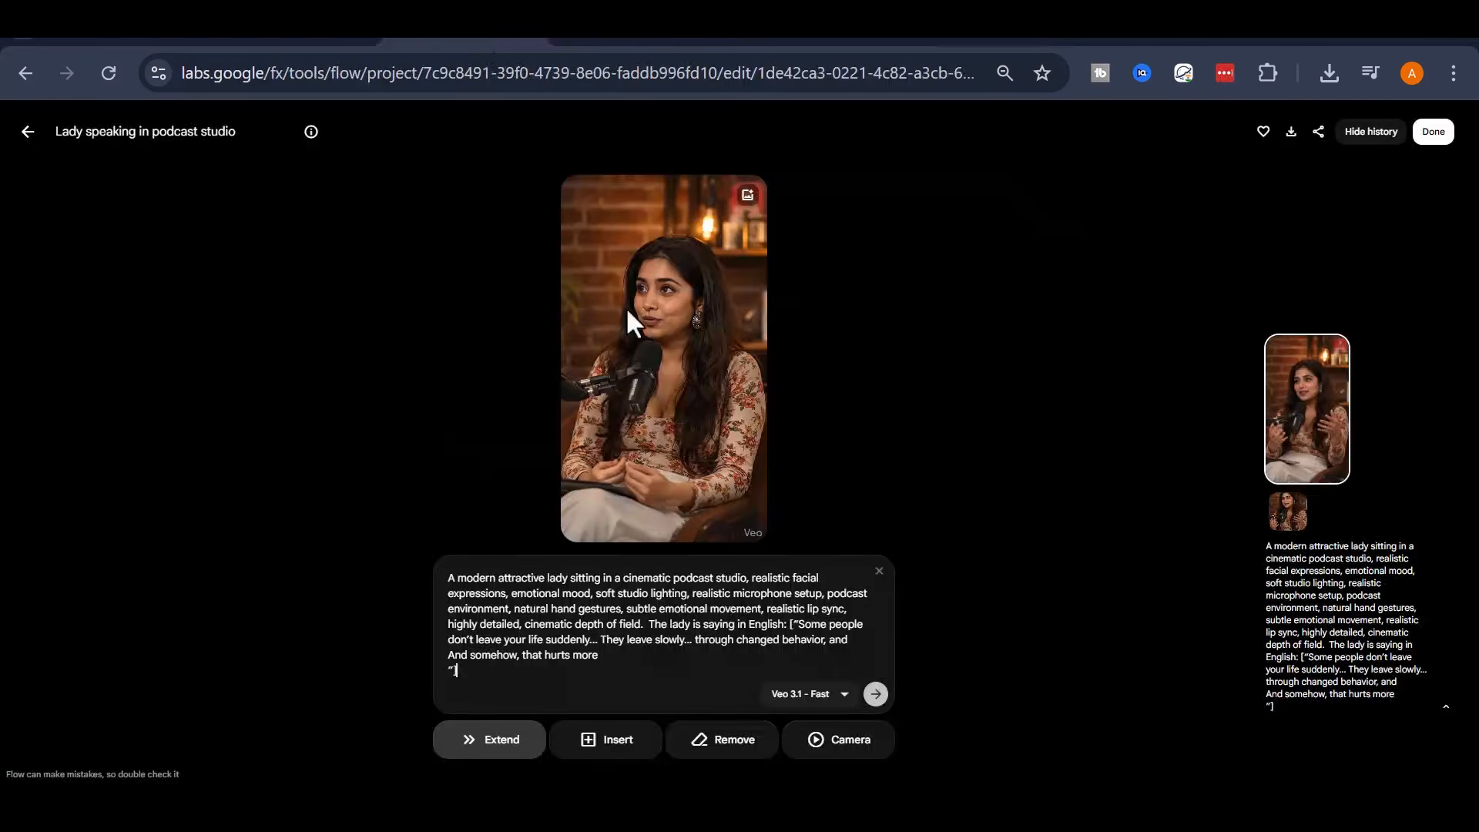
drag(797, 625, 611, 660)
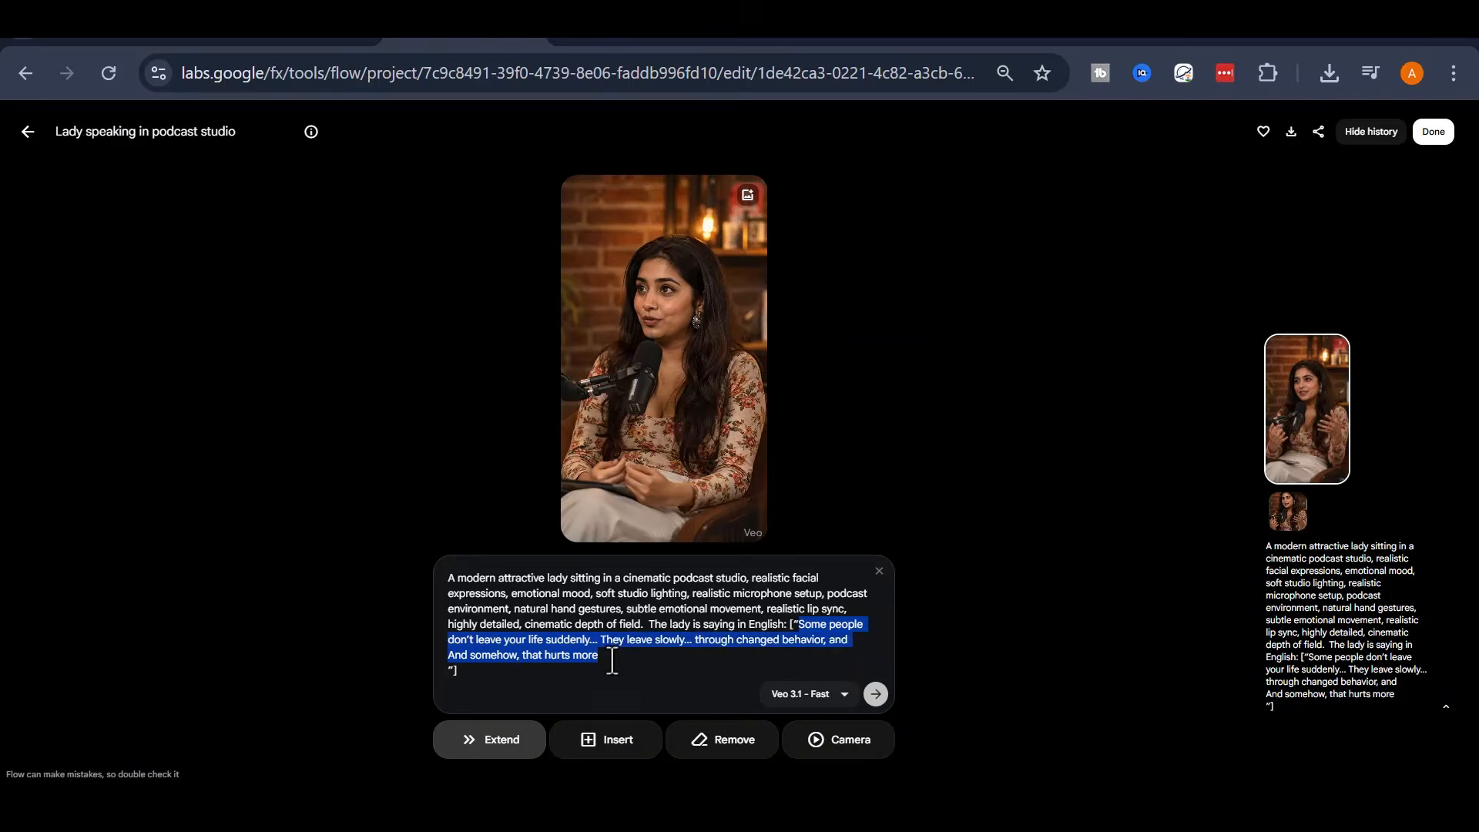
right_click(617, 658)
click(677, 224)
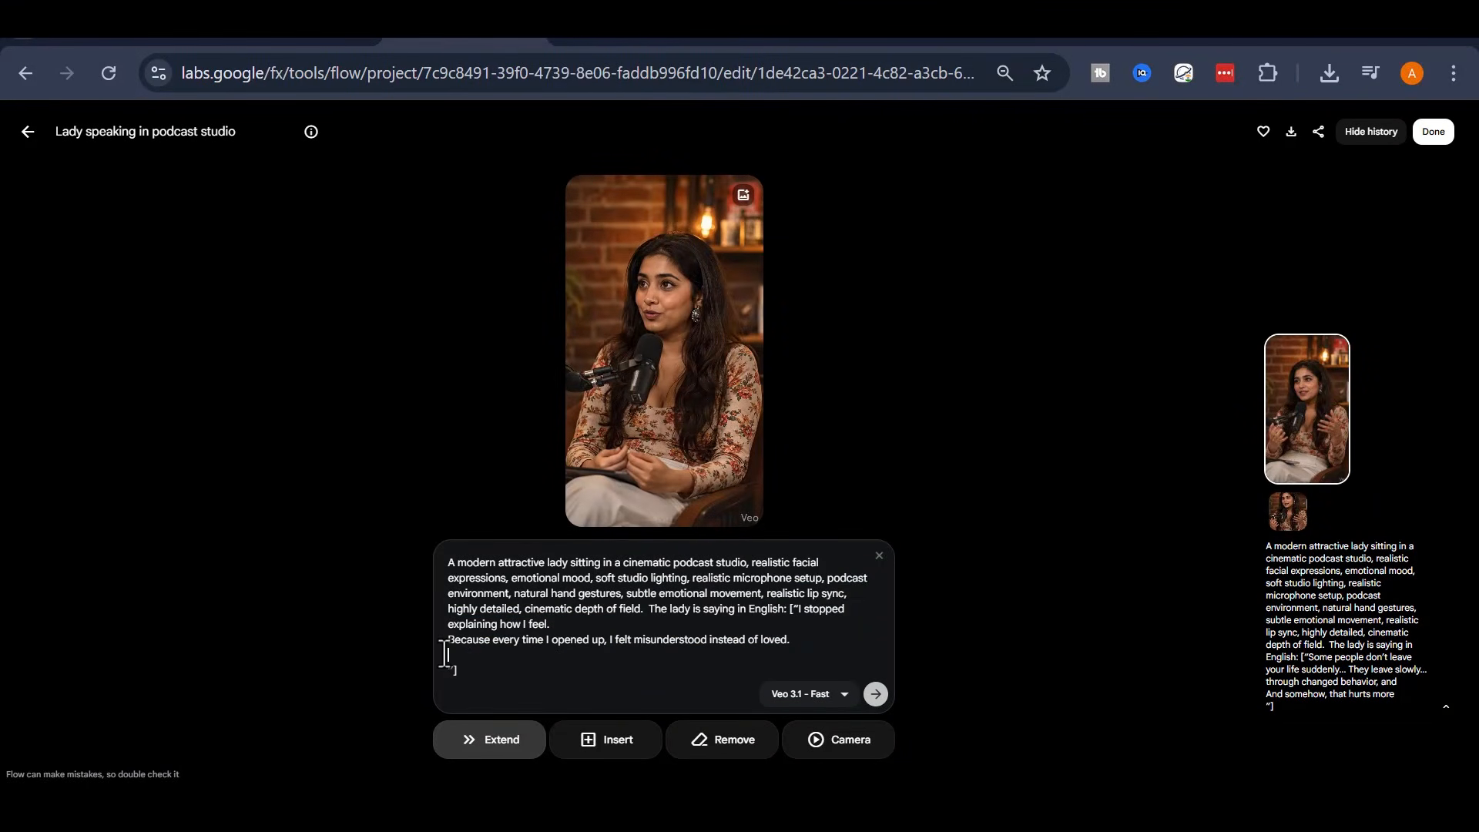
key(BackSpace)
key(Delete)
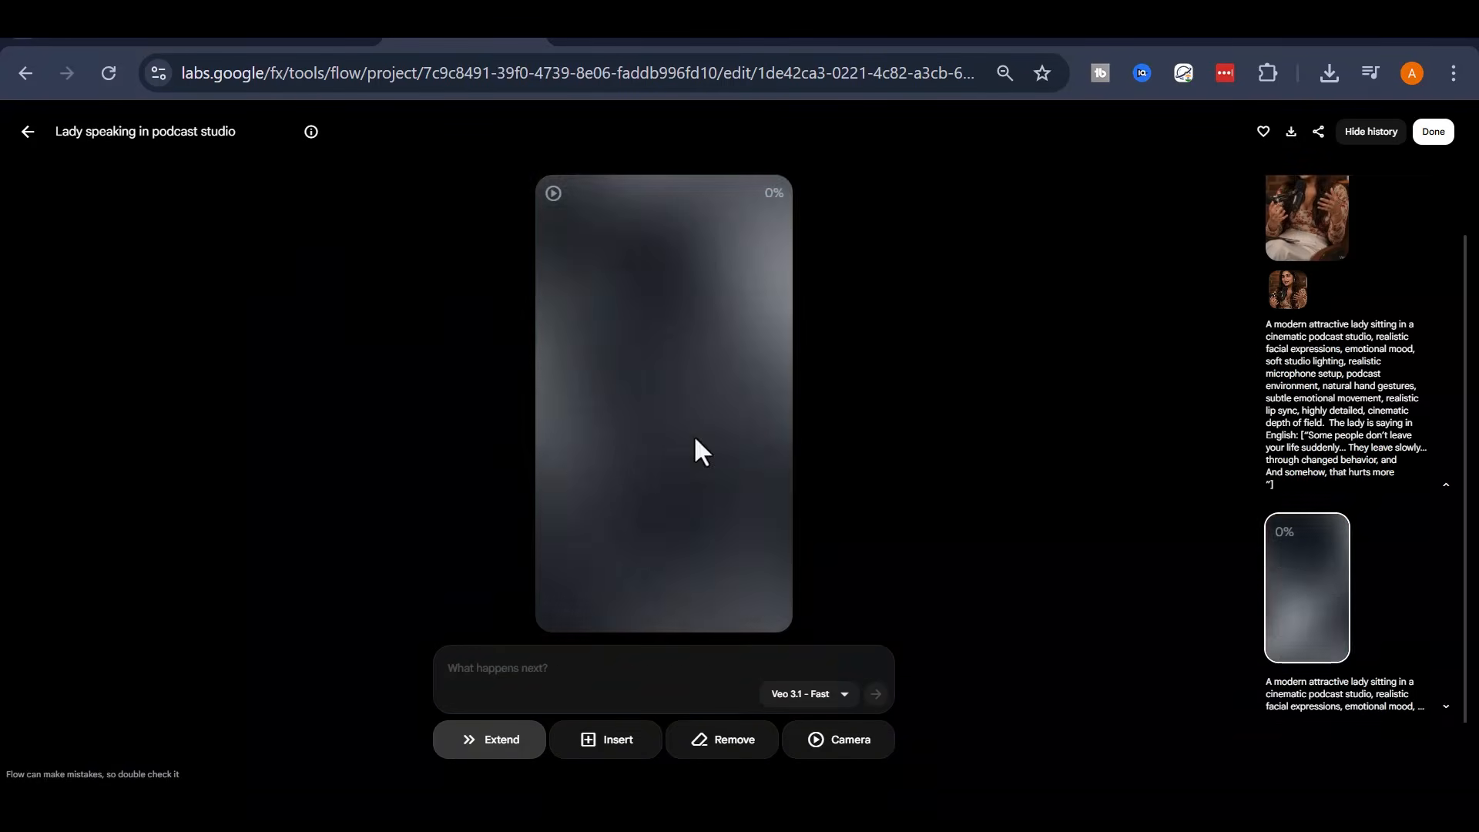
- In ChatGPT, copy the third dialogue, beginning "Boys cry too."
click(1106, 40)
drag(433, 541, 670, 584)
right_click(652, 582)
click(696, 324)
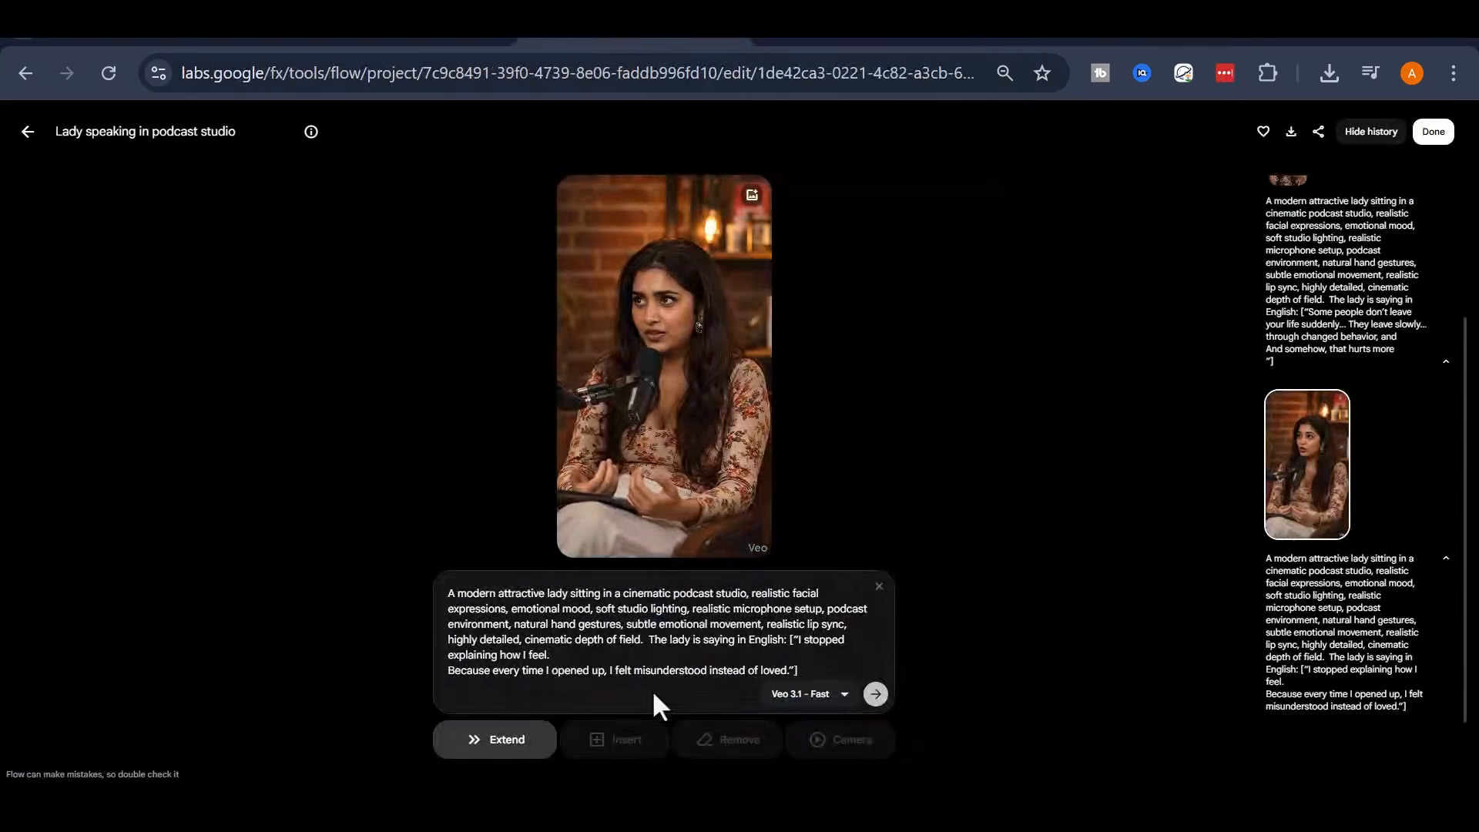
- In the next Google Flow extension prompt, replace the previous dialogue with the copied "Boys cry too" lines and generate the extension
drag(794, 639, 795, 670)
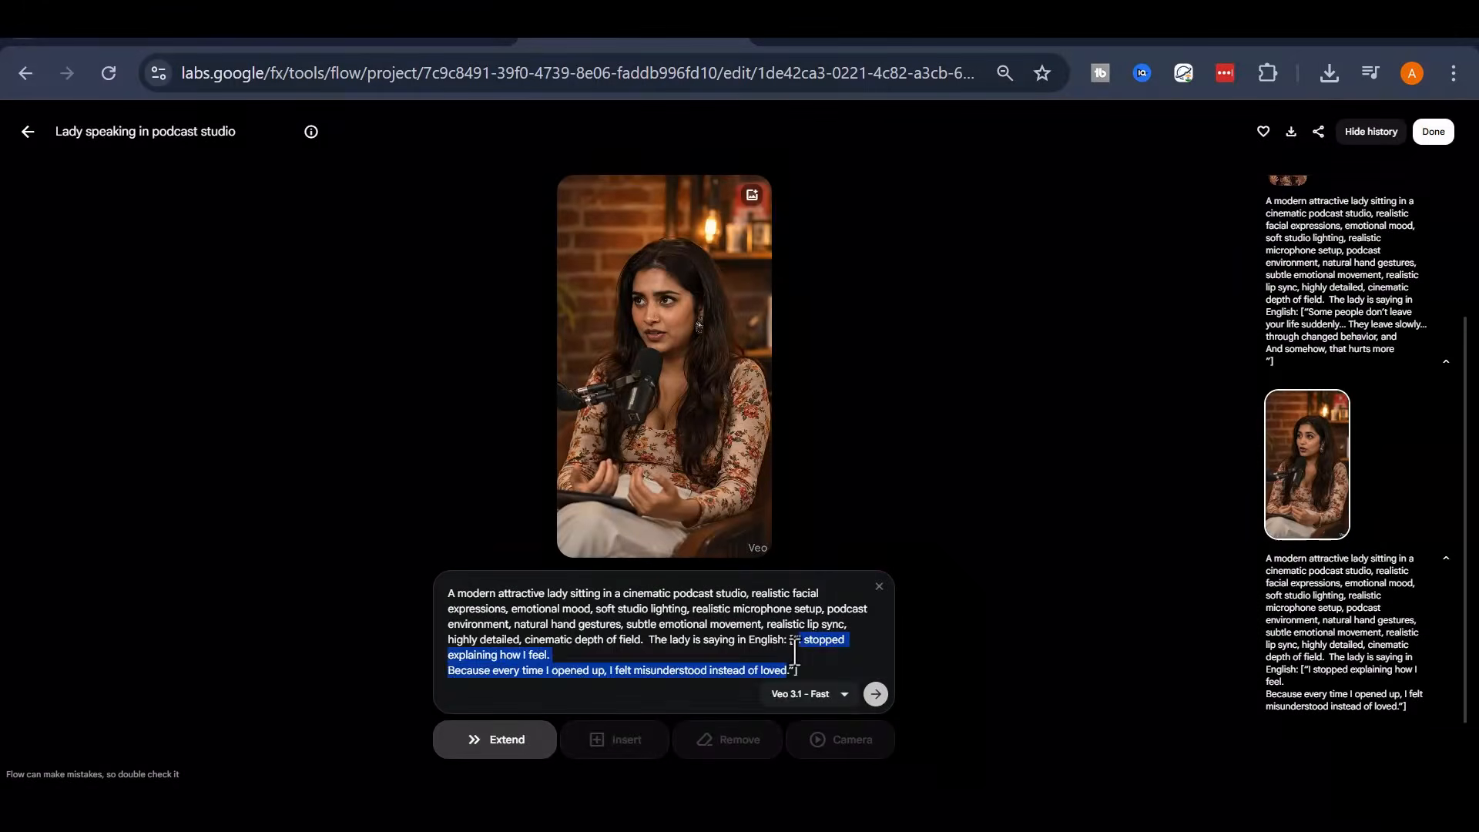
key(ctrl+v)
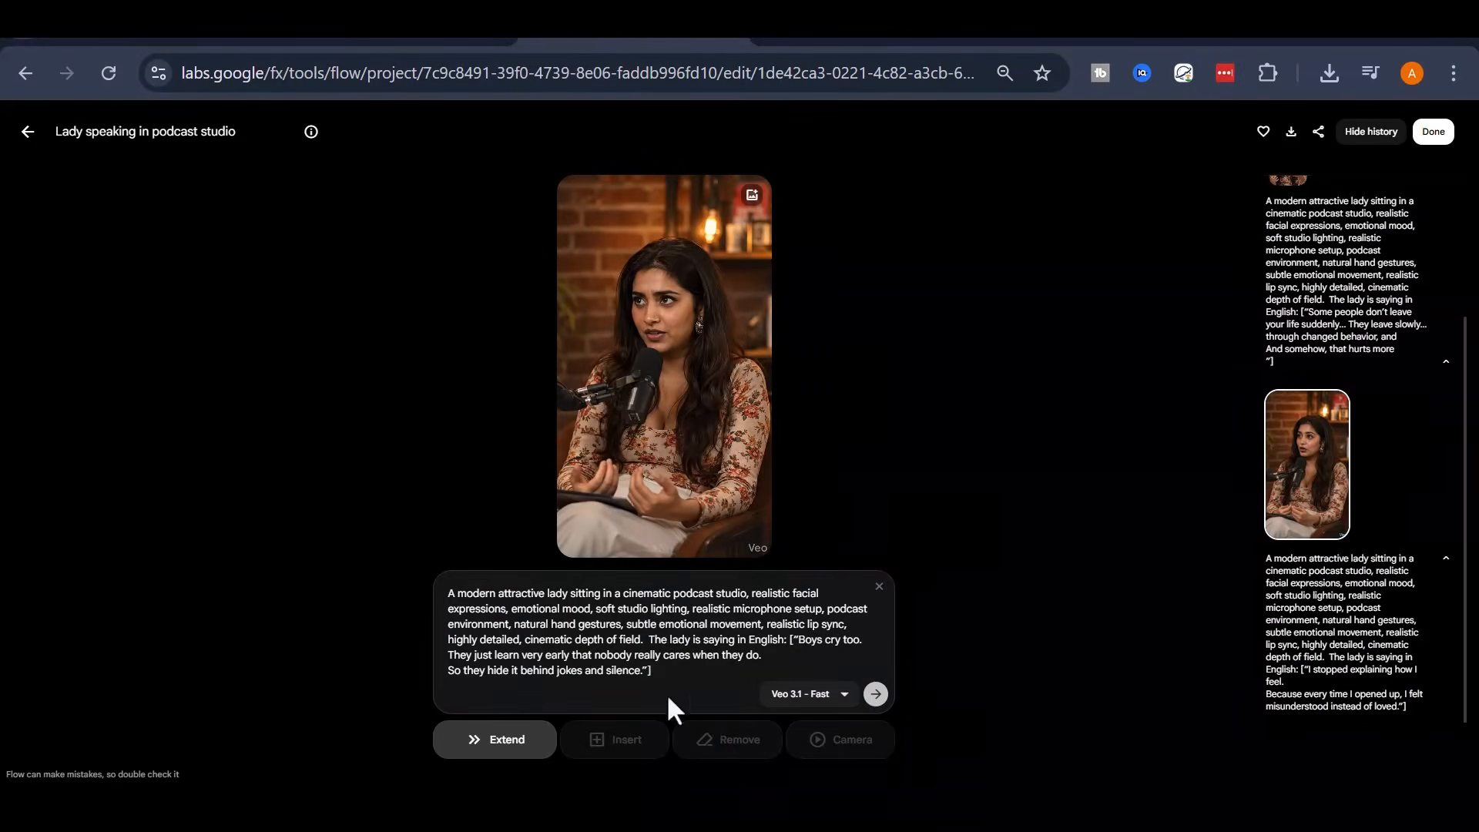
click(876, 696)
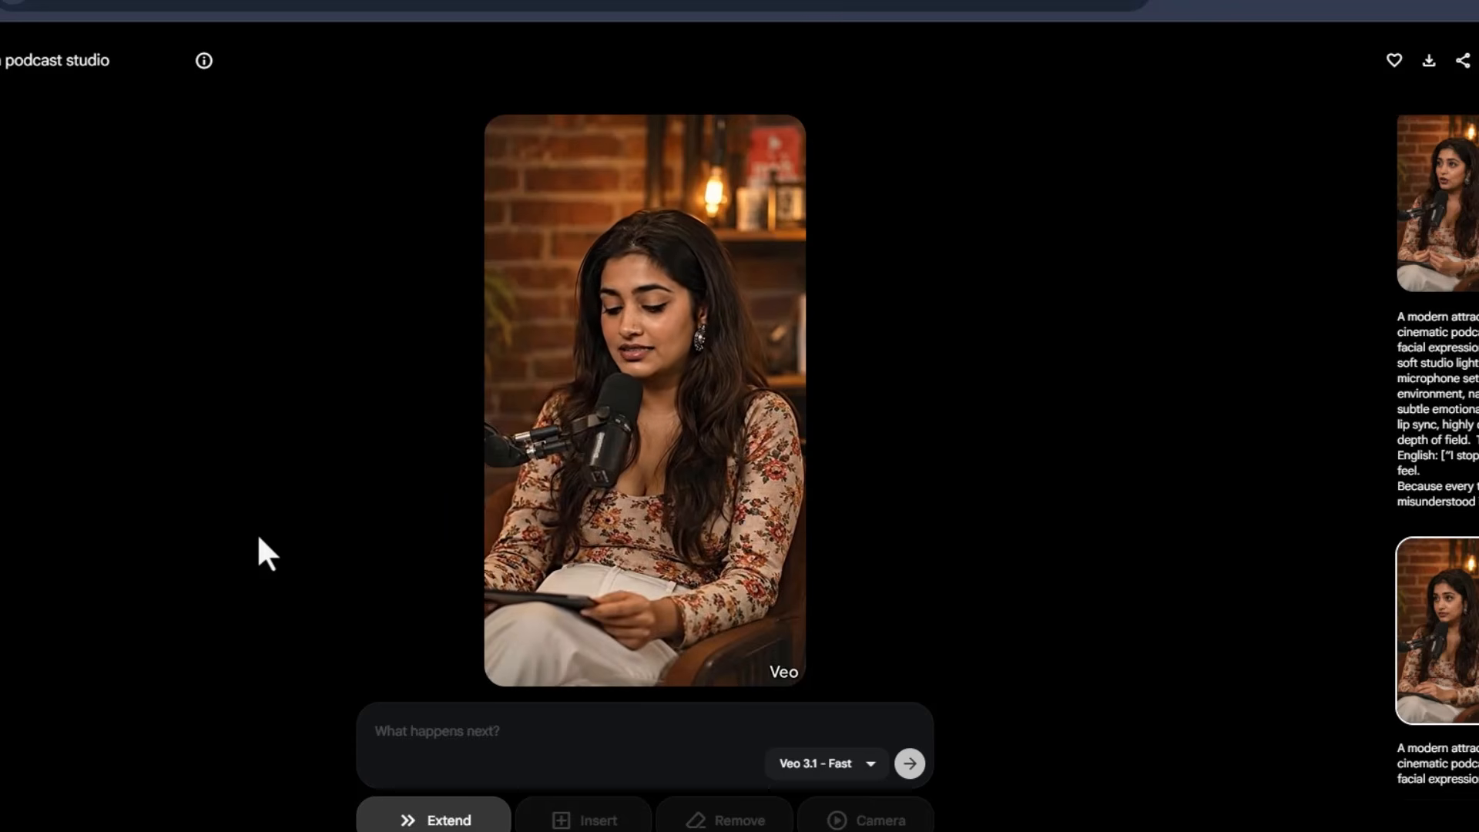
- Download the full extended video at 720p original size, return to the project and dismiss the download notice
mouse_move(605, 508)
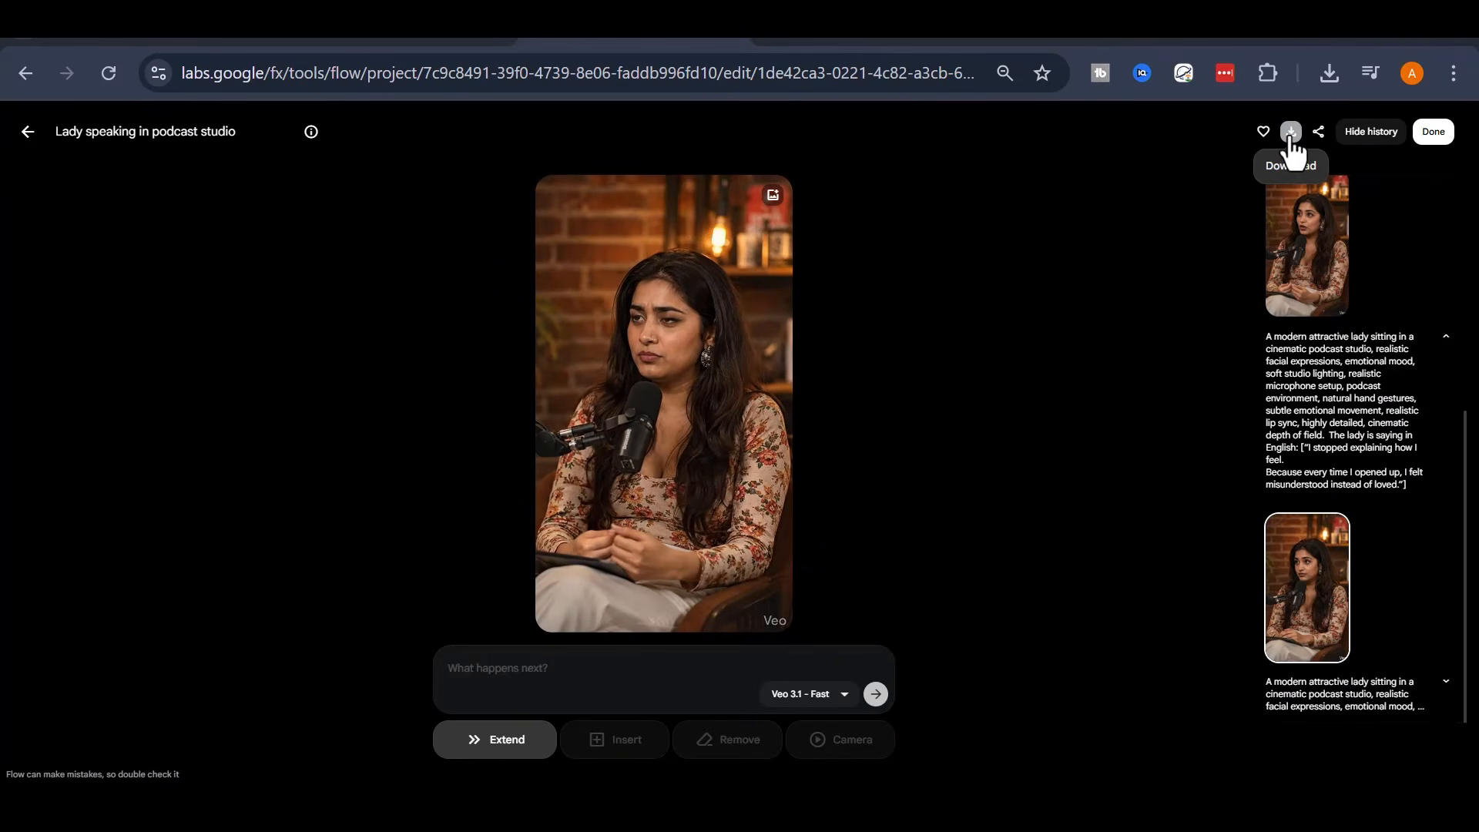
click(1291, 136)
mouse_move(1248, 171)
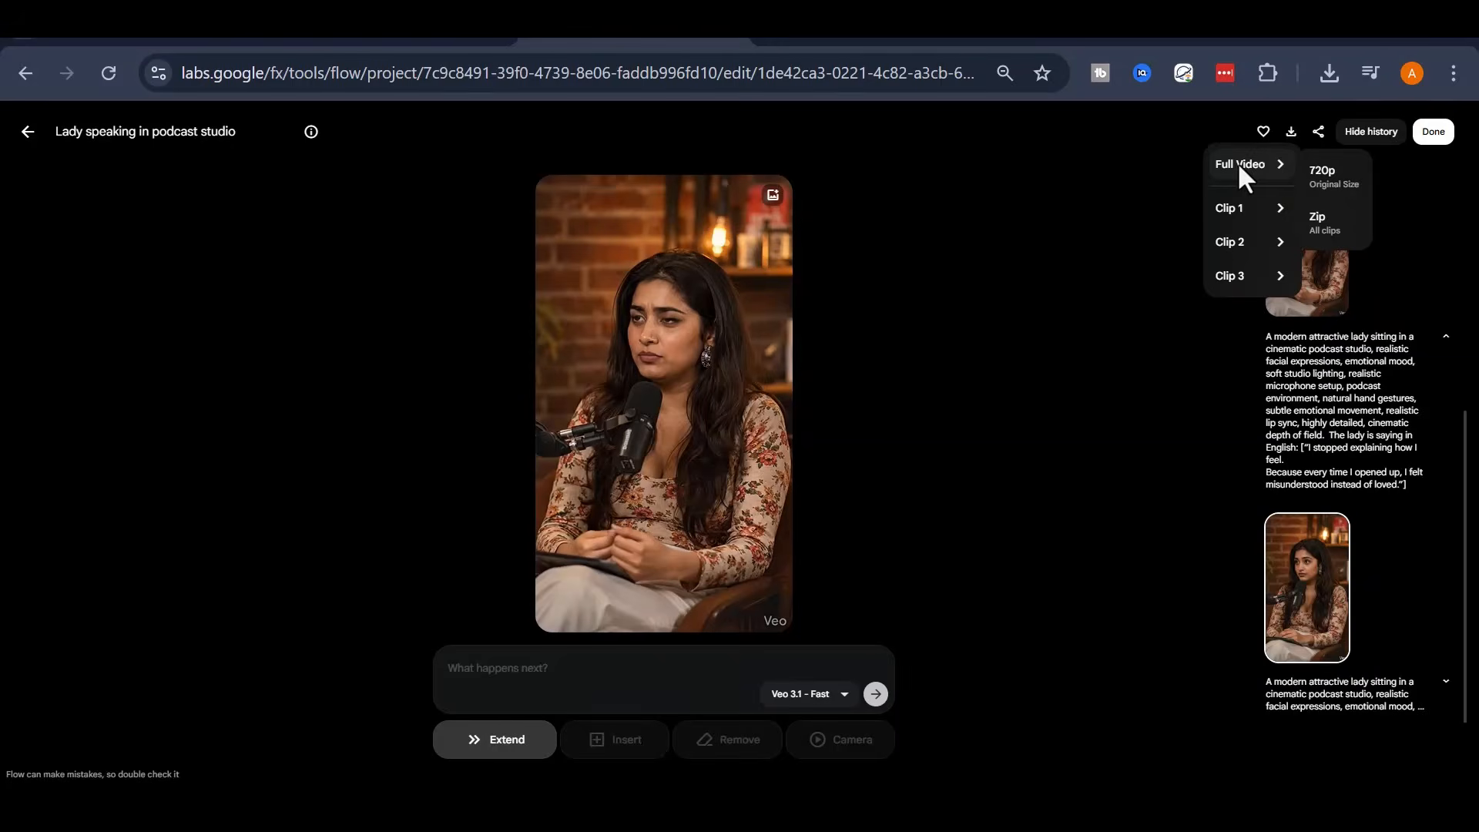
click(1331, 185)
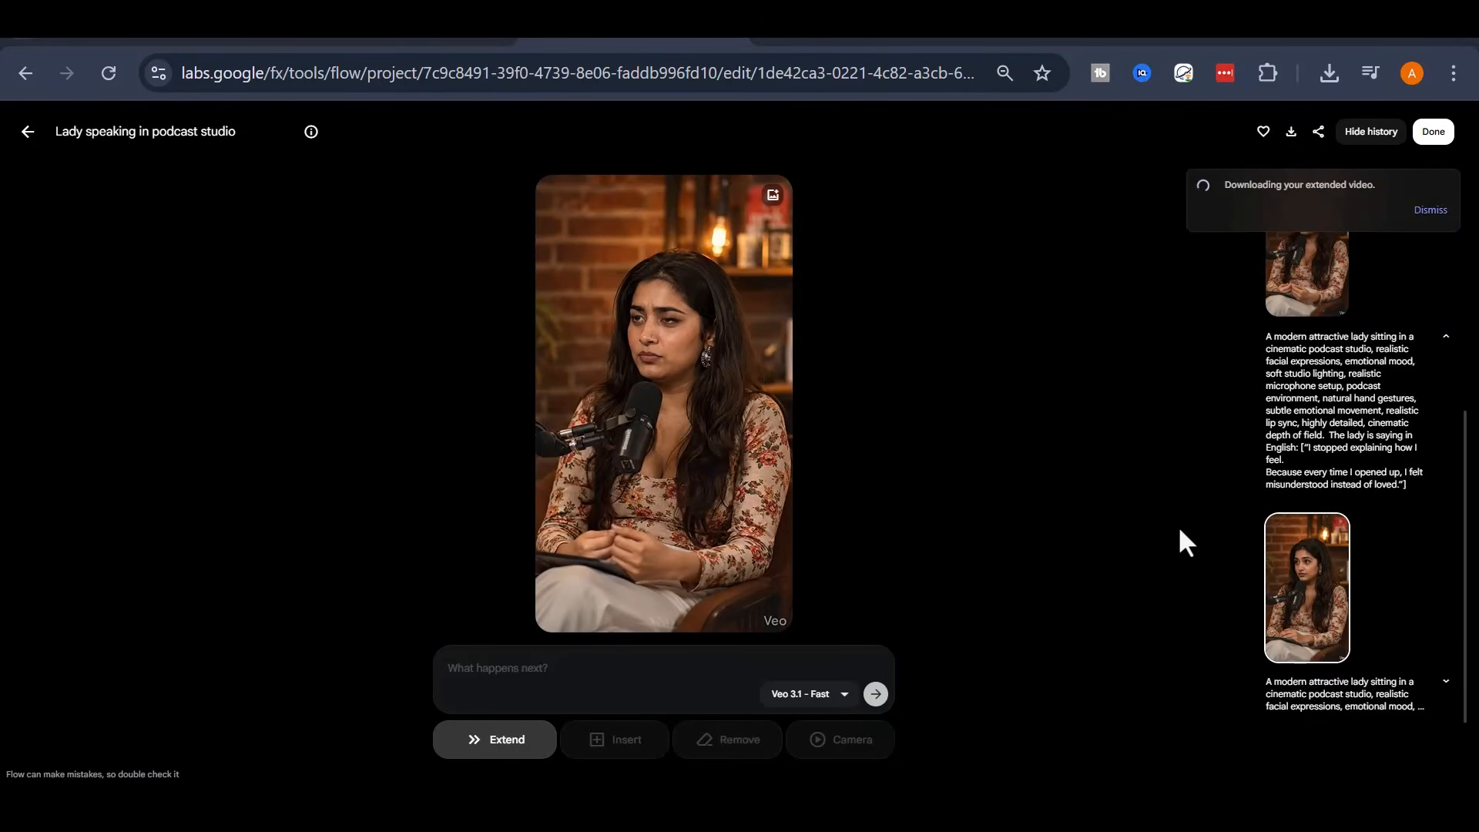
click(27, 132)
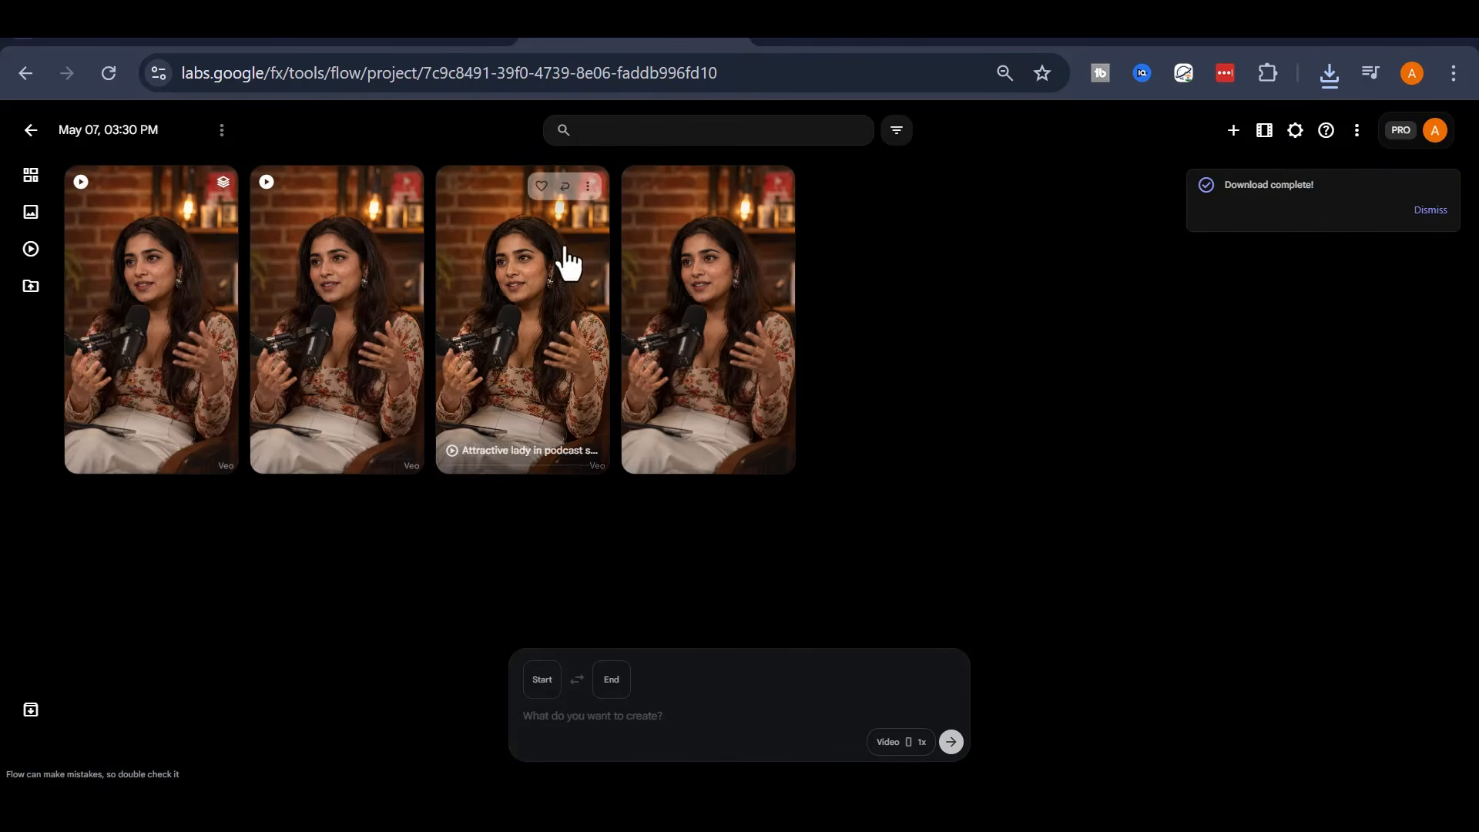
click(1426, 212)
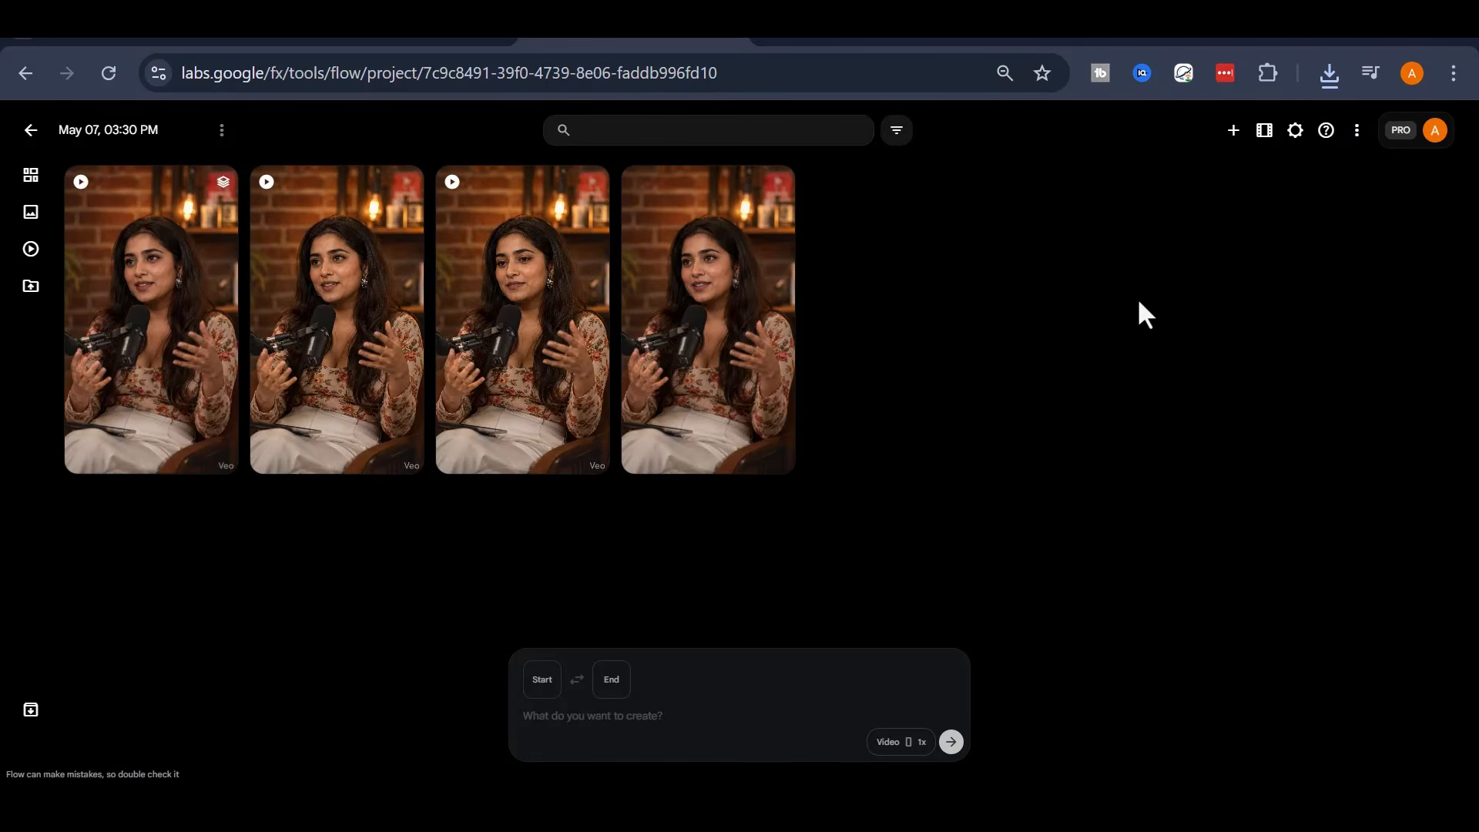